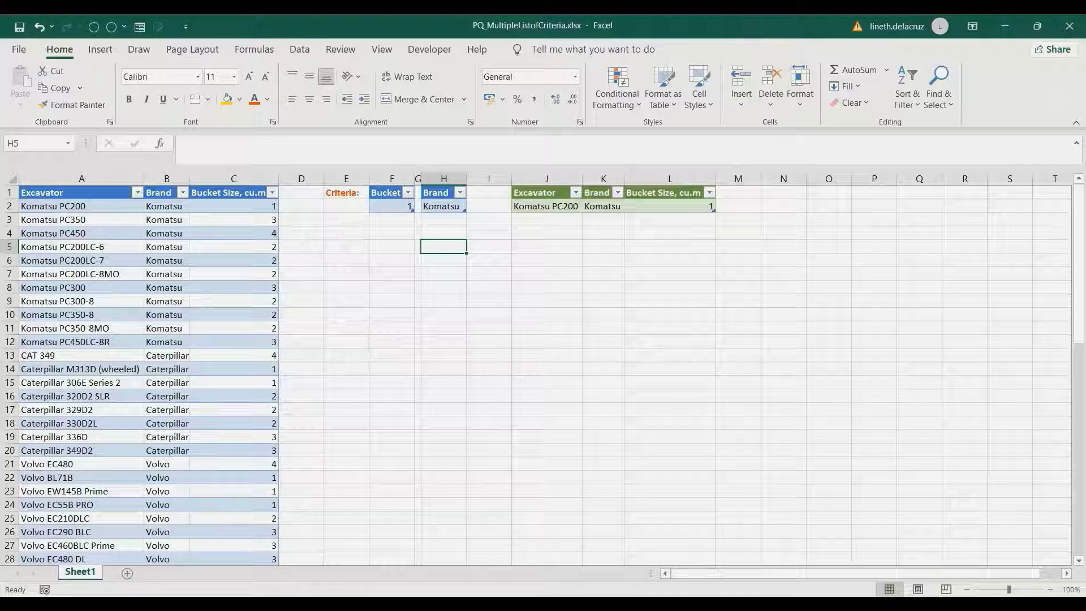
click(391, 179)
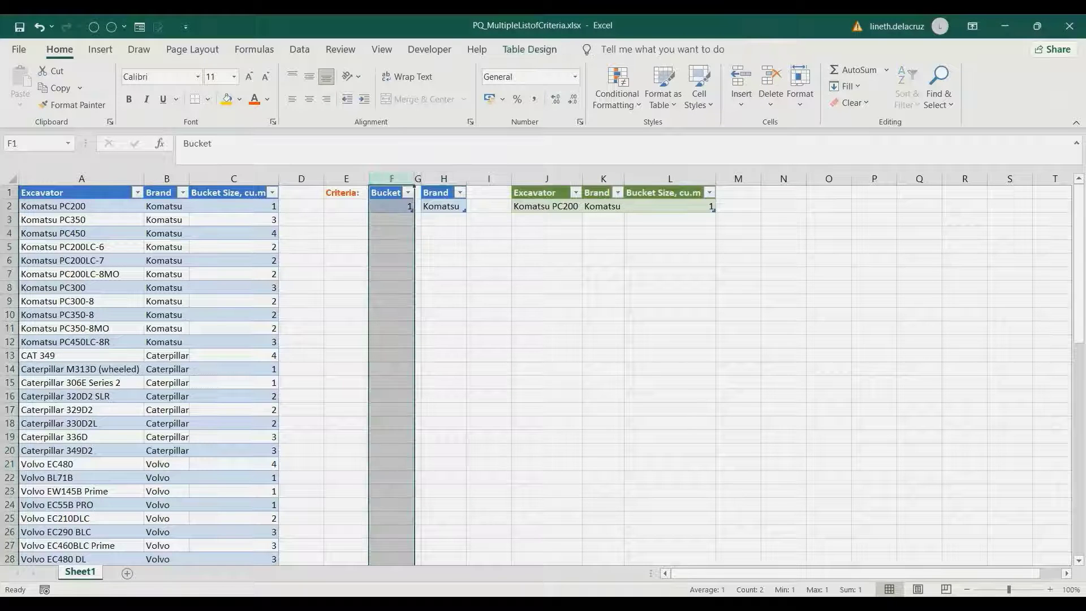
click(444, 179)
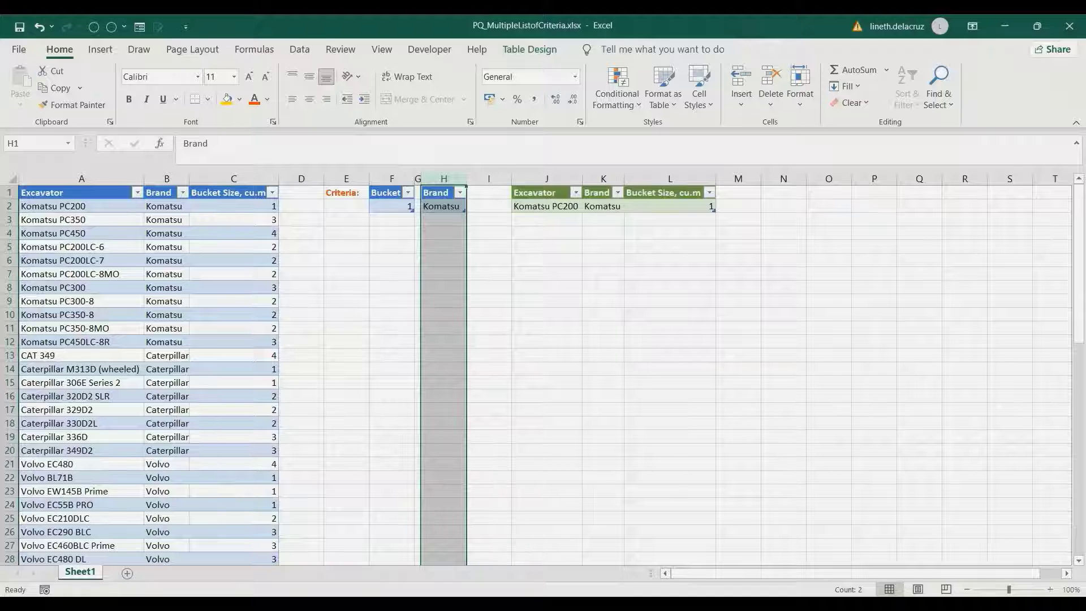
click(391, 179)
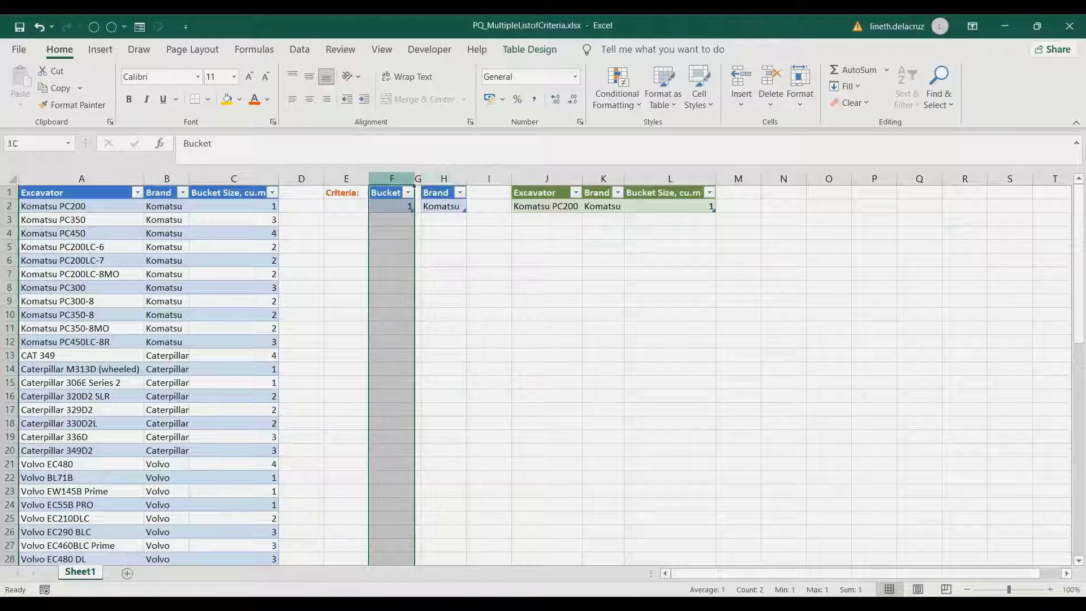
click(603, 207)
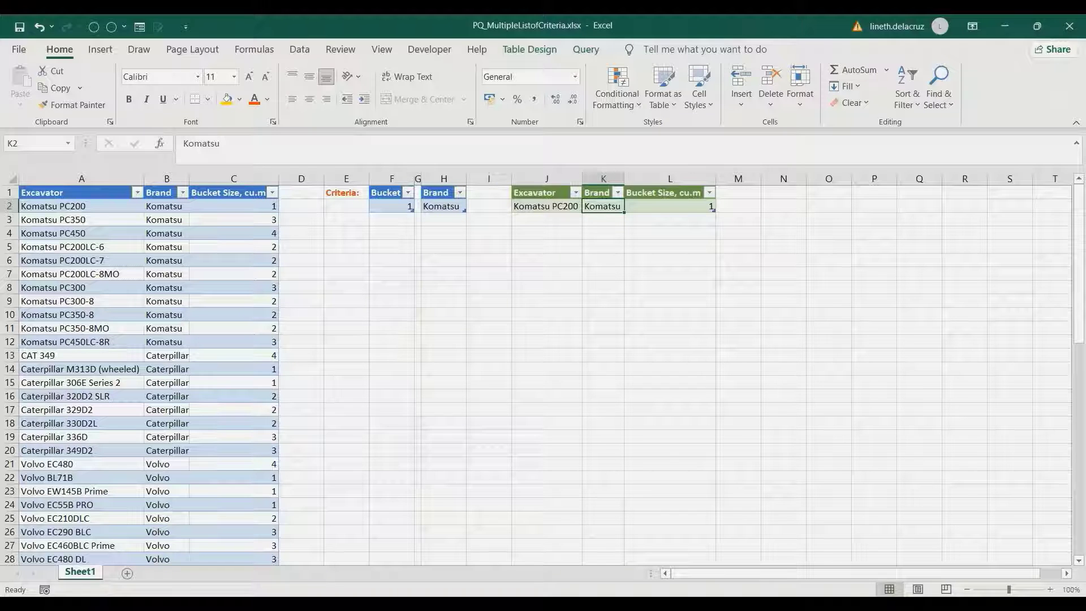
Add bucket size 2 to the Bucket criteria in cell F3, refresh the green results table and check its Brand and Bucket Size columns
click(391, 219)
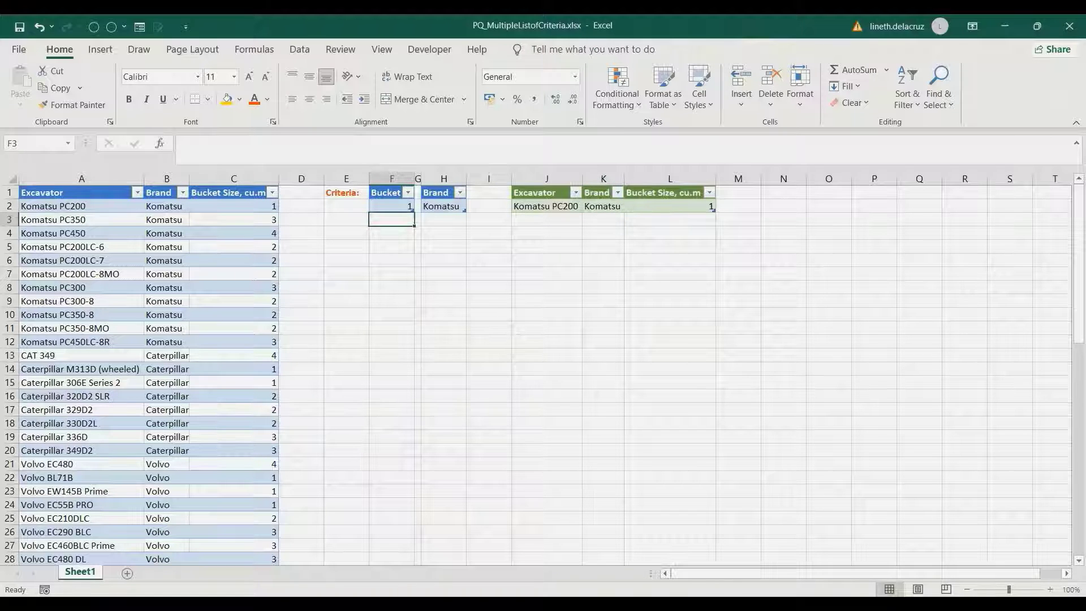
text(2)
key(Return)
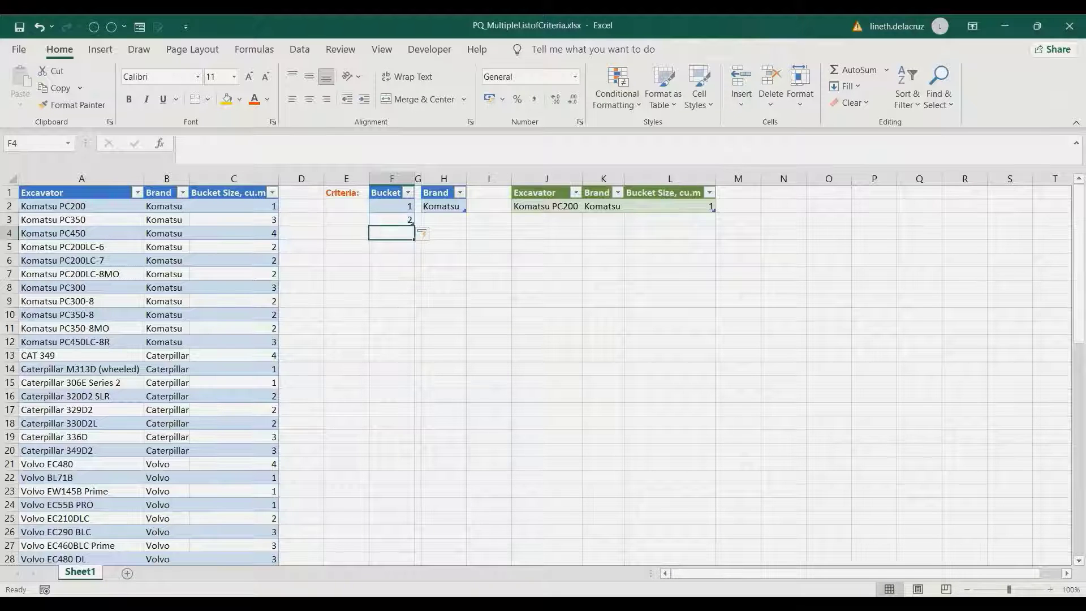
right_click(575, 206)
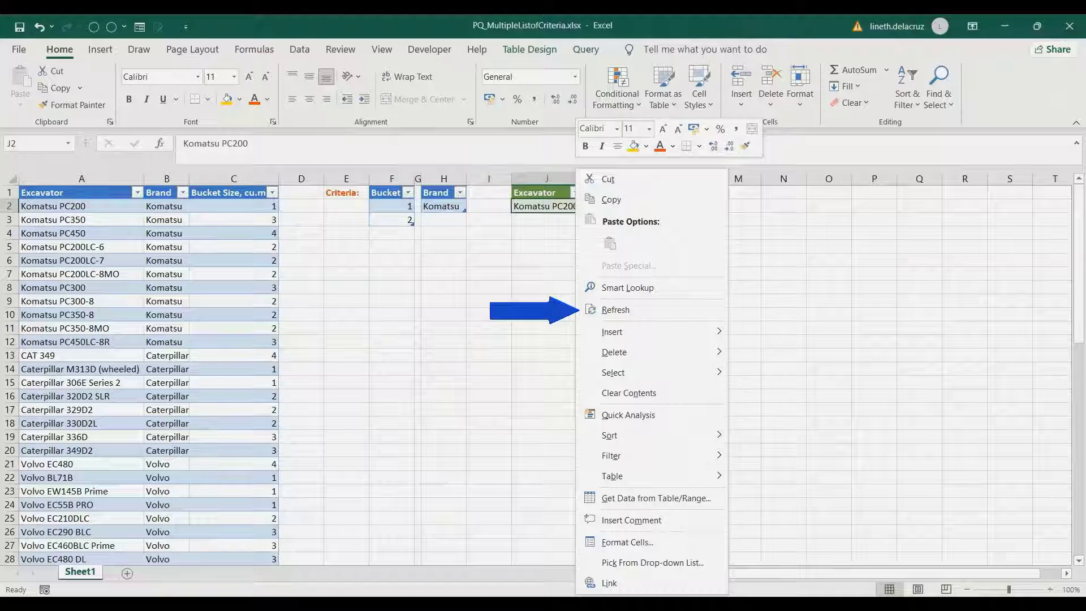
click(615, 310)
drag(638, 206, 637, 287)
drag(704, 206, 704, 287)
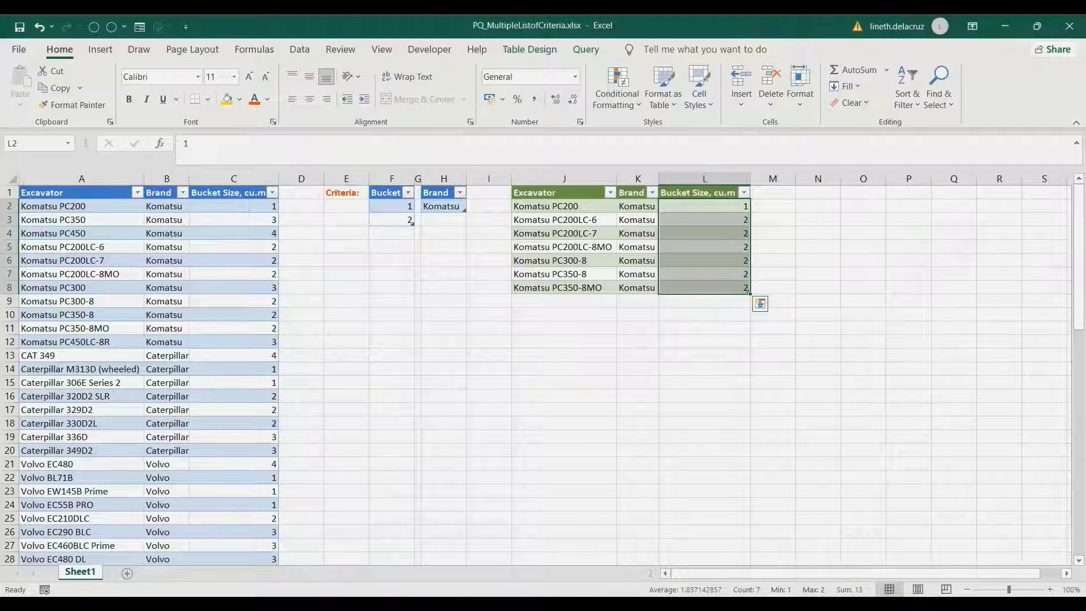
Add Volvo to the Brand criteria in cell H3 and refresh the green results table
click(444, 220)
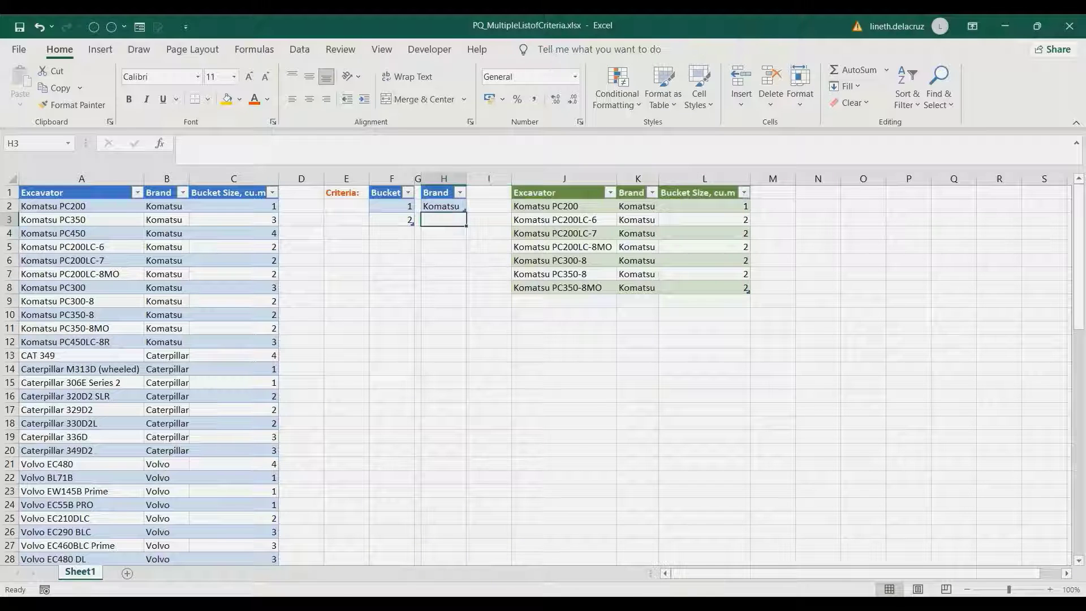
text(Volvo)
key(Return)
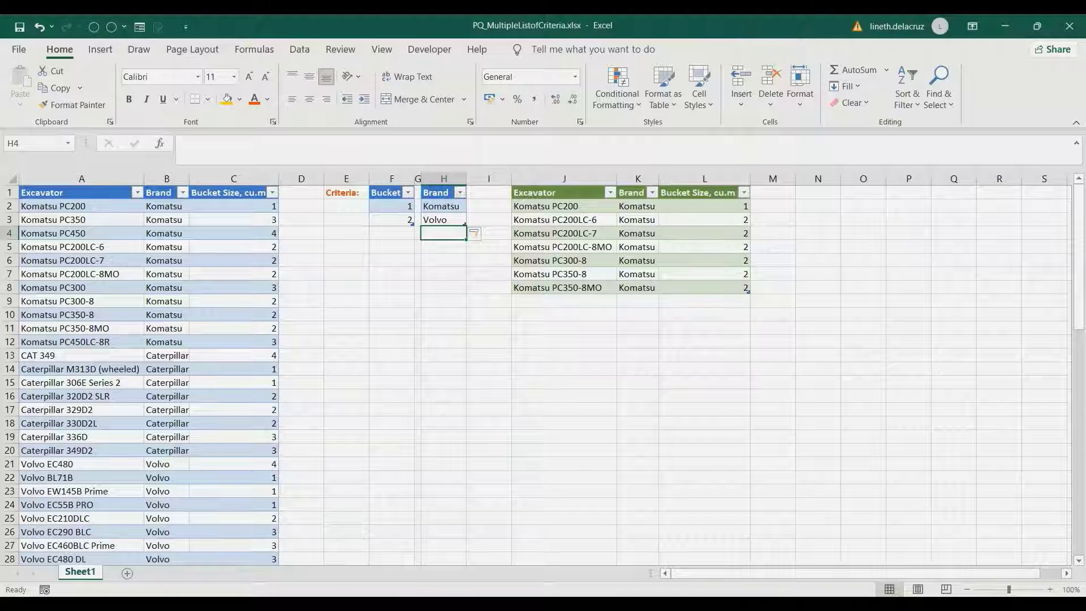
right_click(587, 220)
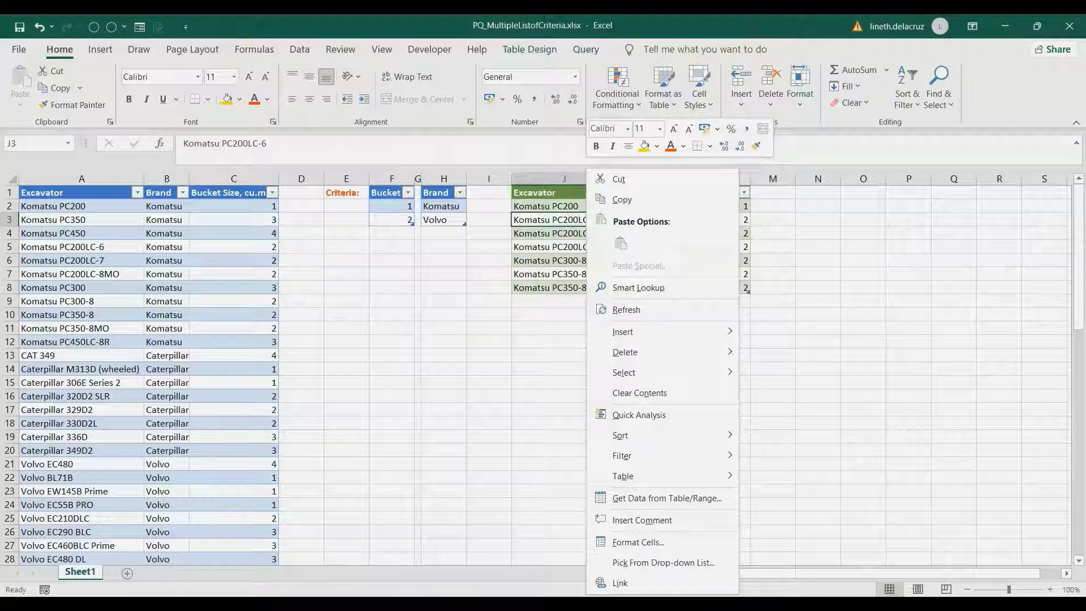
click(622, 309)
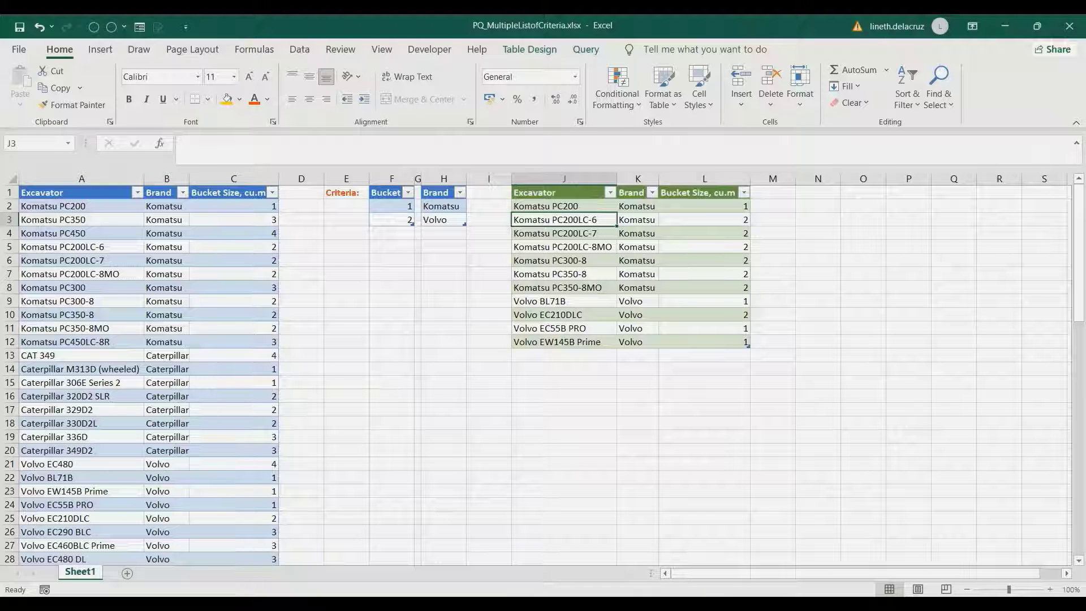
Switch to the Book2 workbook and bring the Bucket criteria range F1:F2 into Power Query as a table with headers
mouse_move(543, 604)
click(702, 549)
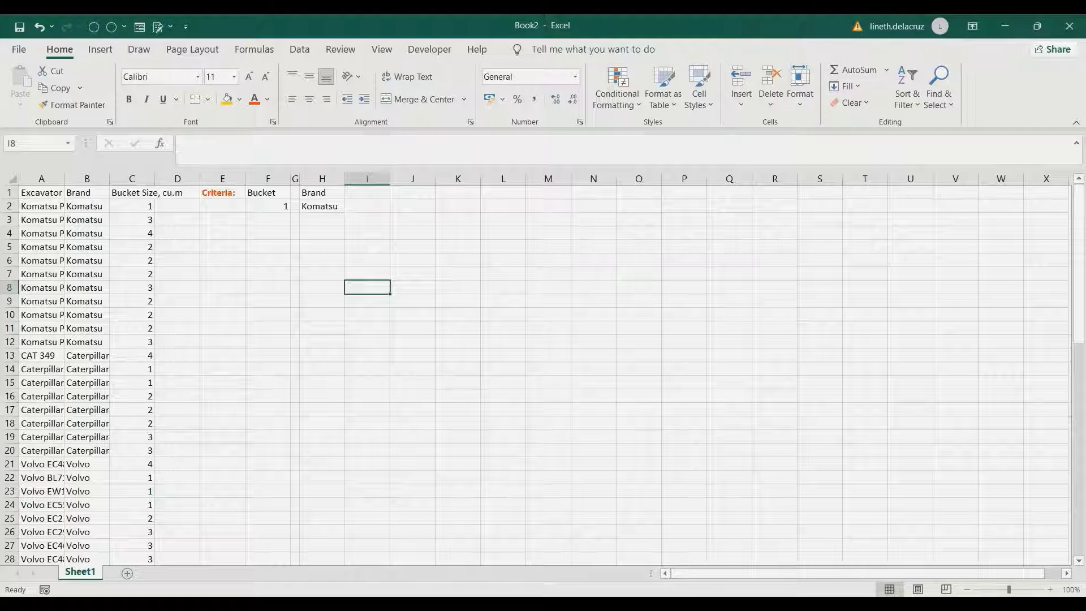
drag(267, 193, 267, 207)
click(300, 50)
click(84, 102)
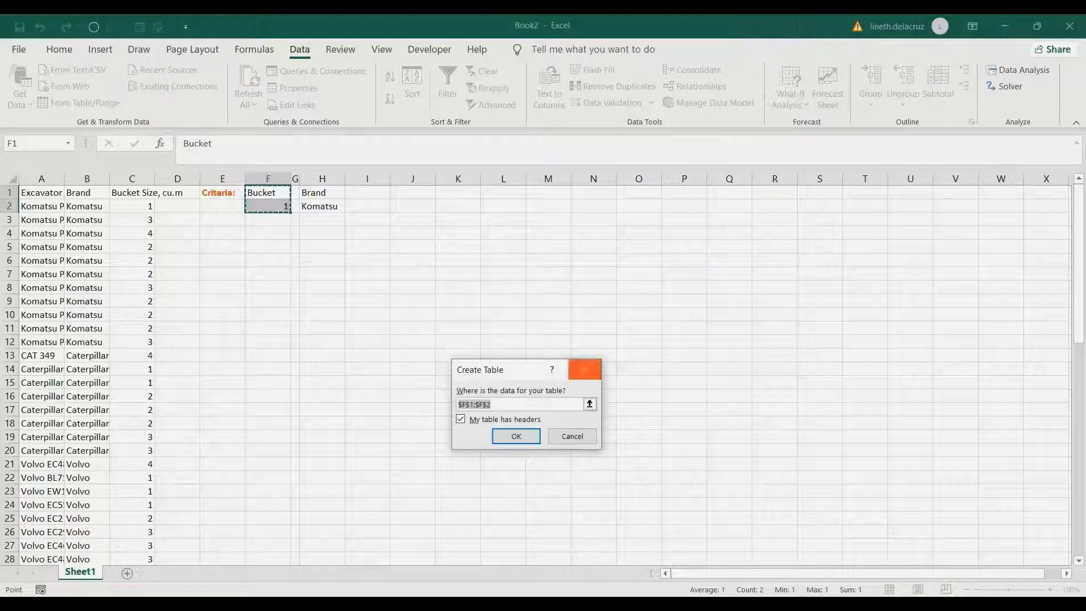
click(516, 435)
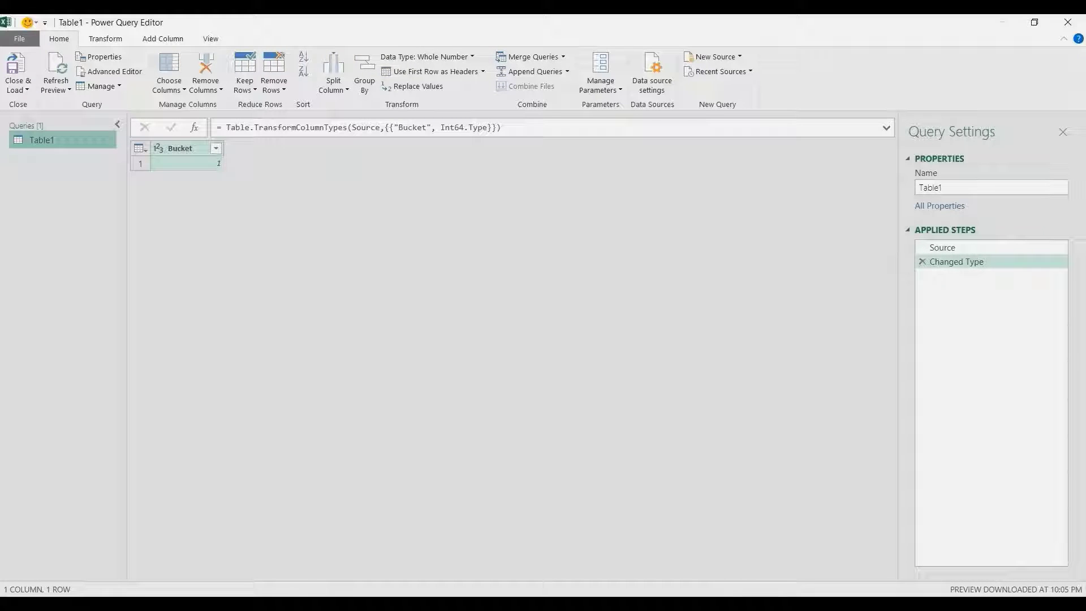
Rename the query as BucketSize and drill down its Bucket column into a list
double_click(930, 188)
text(Bucket)
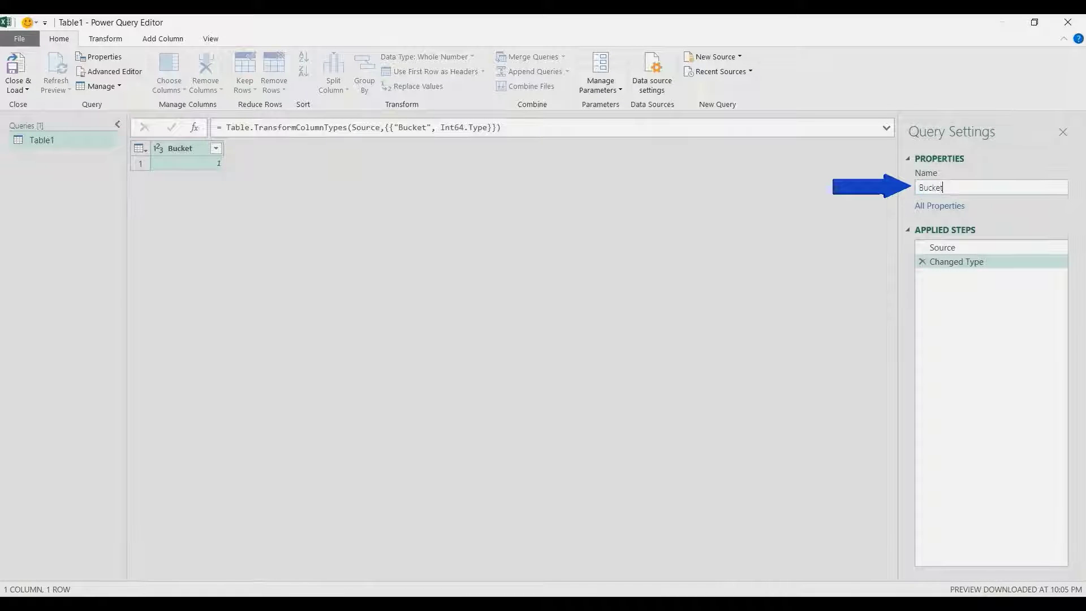
text(Size)
key(Return)
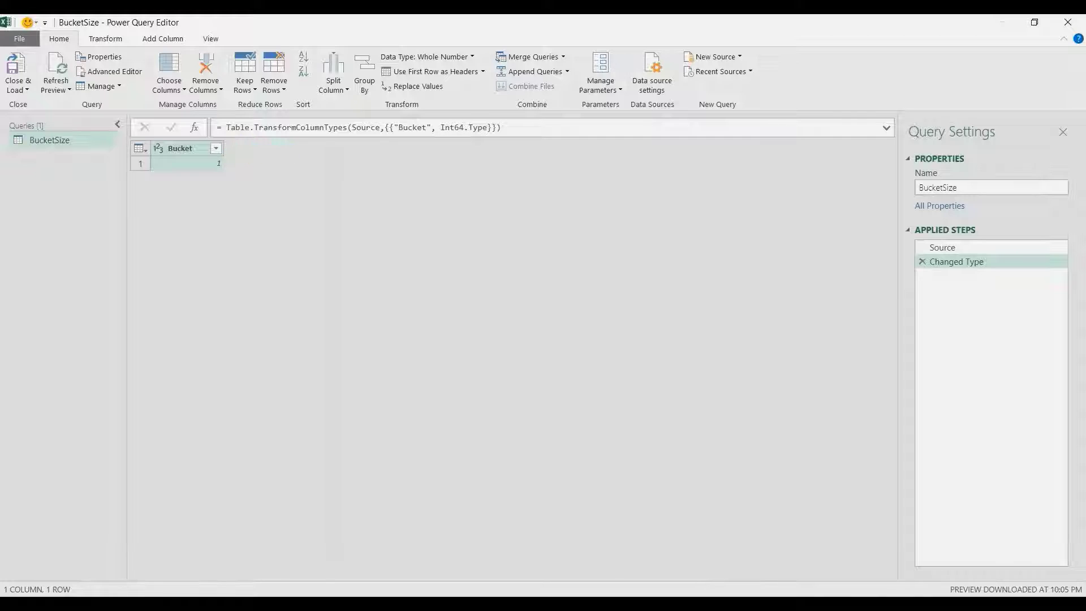
right_click(180, 148)
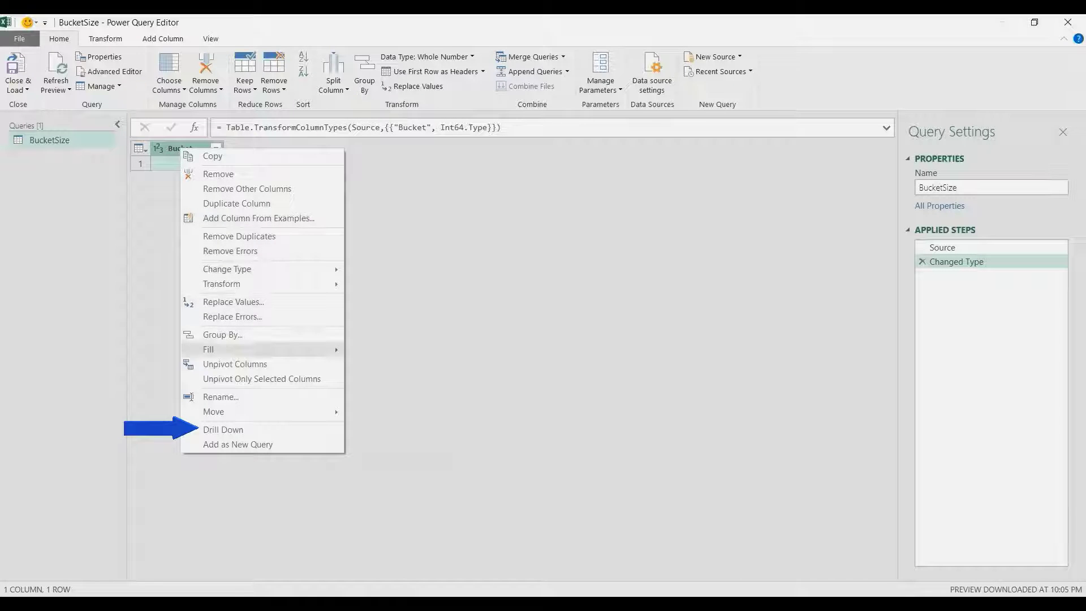
click(223, 429)
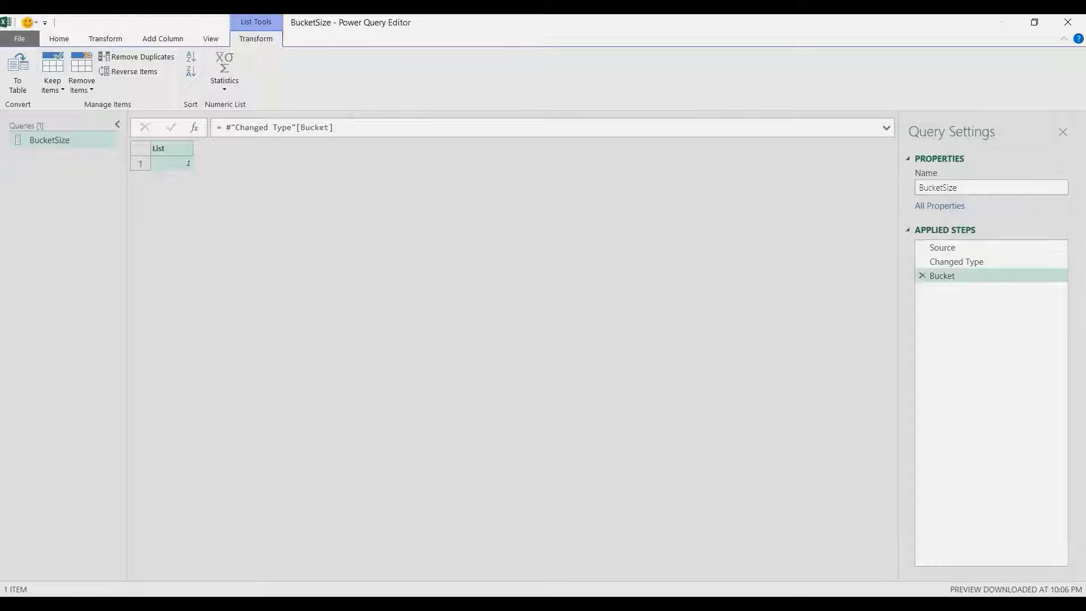
Close the query editor and load the BucketSize query as a connection only
click(59, 39)
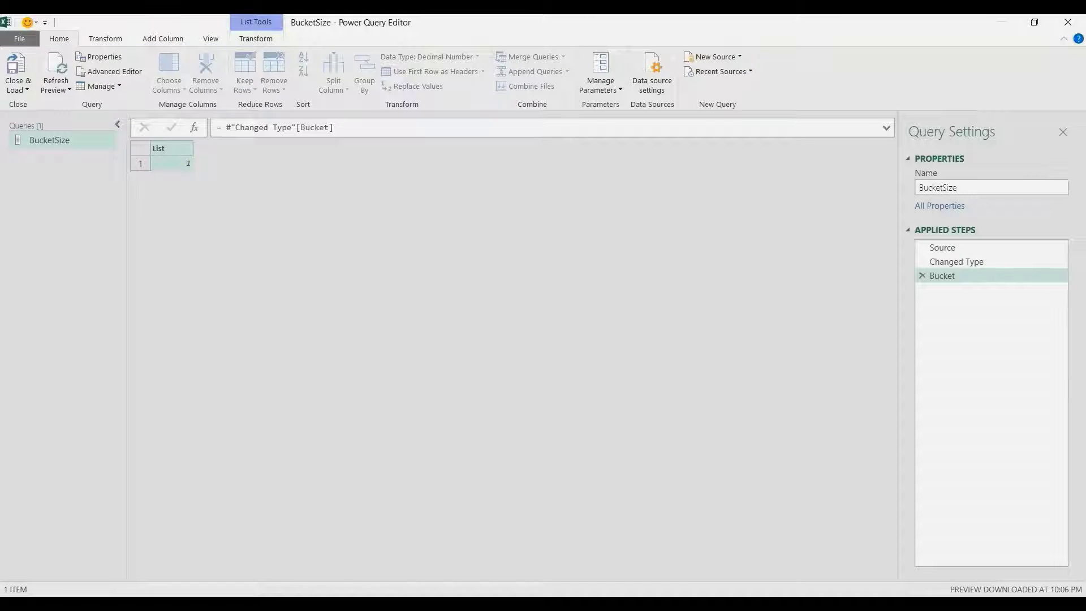
click(19, 86)
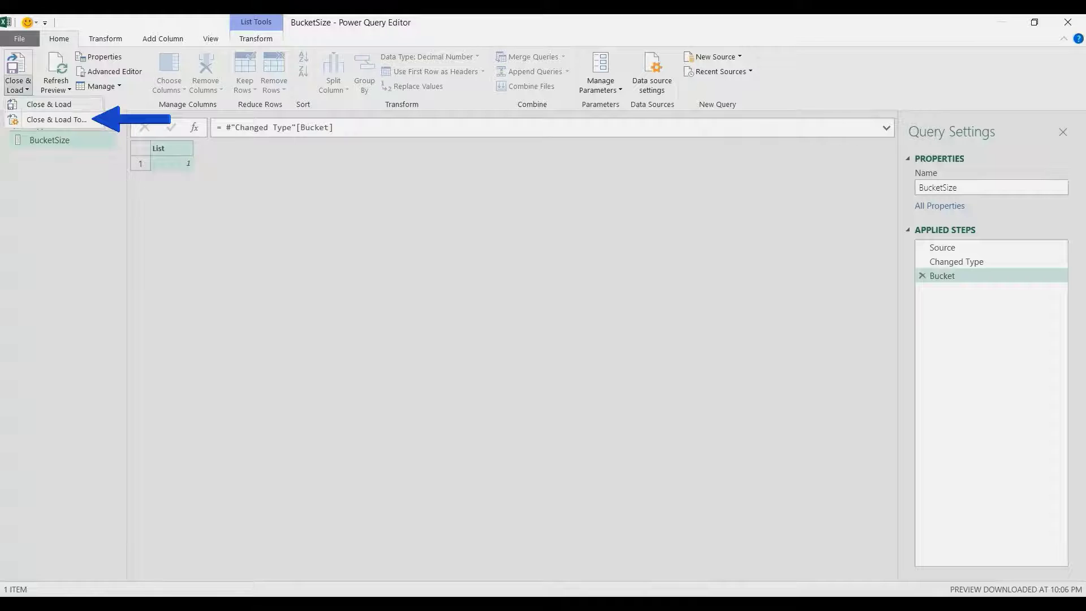
click(56, 120)
key(alt+o)
key(Return)
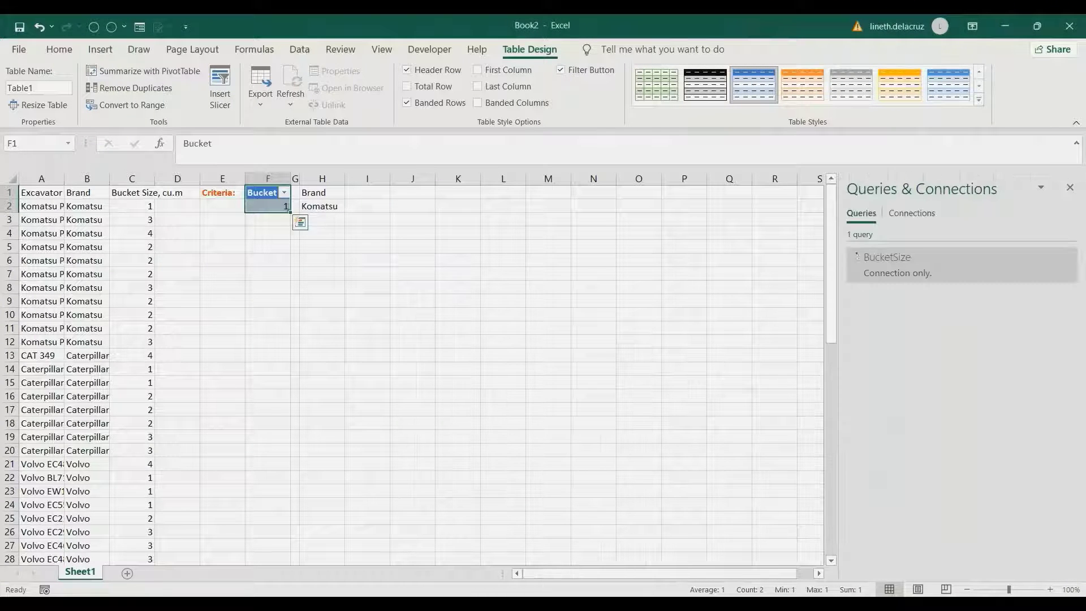
Bring the Brand criteria range H1:H2 into Power Query as a table with headers
drag(322, 193, 322, 207)
key(alt)
key(a)
key(p)
key(t)
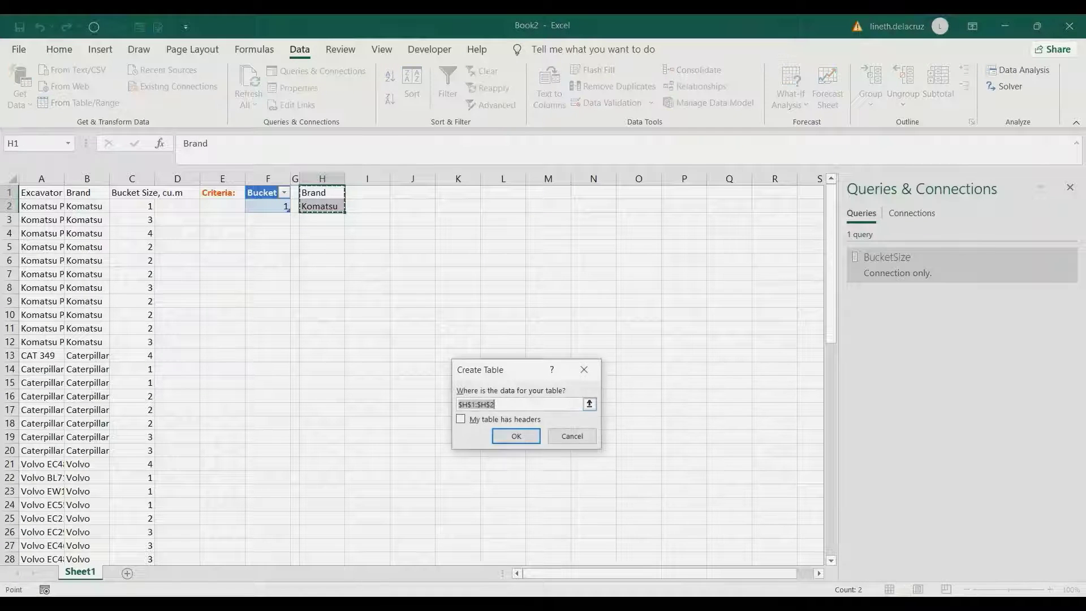
key(Tab)
key(space)
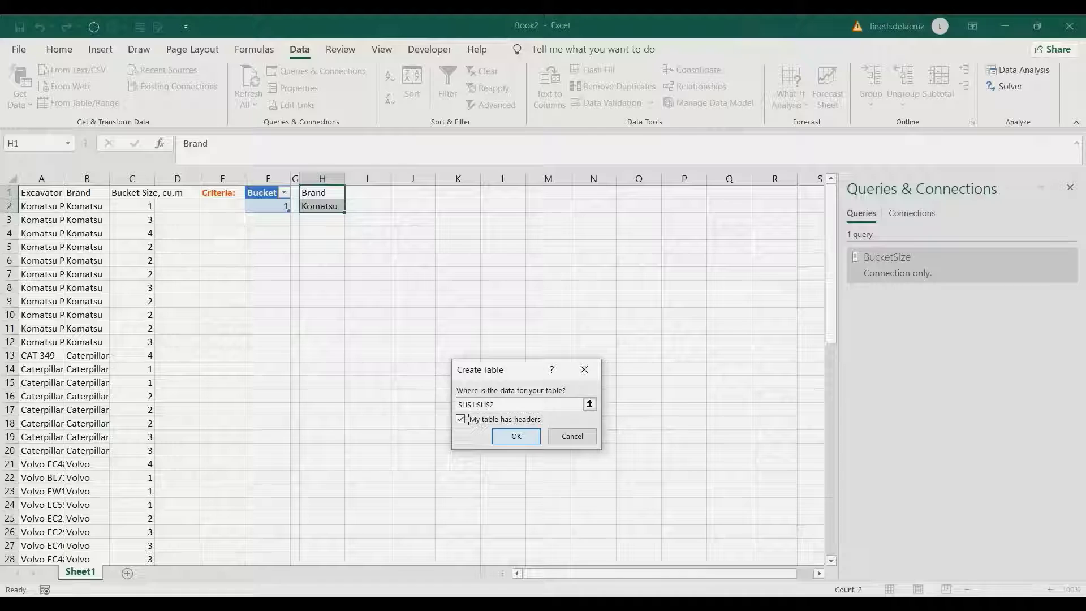
key(Return)
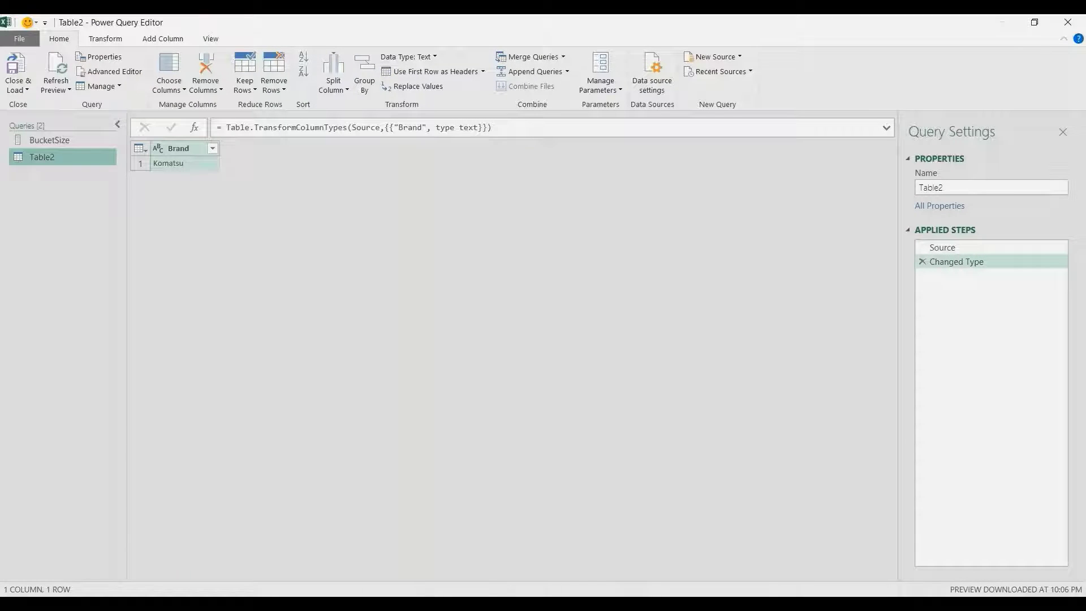
Rename the new query as Brand and drill down its Brand column into a list
double_click(931, 187)
text(Brand)
key(Return)
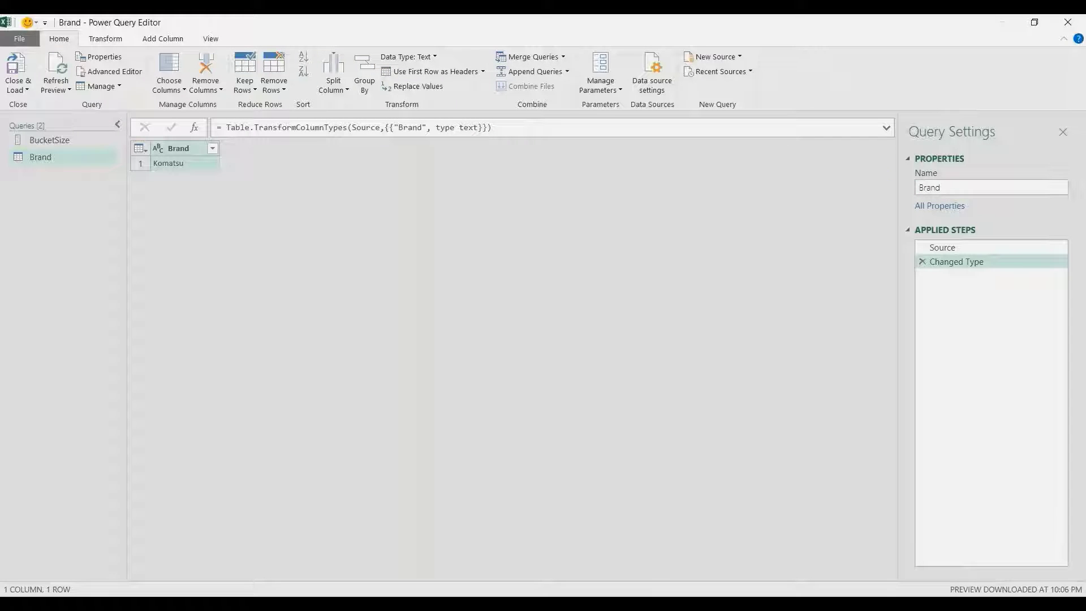
right_click(187, 149)
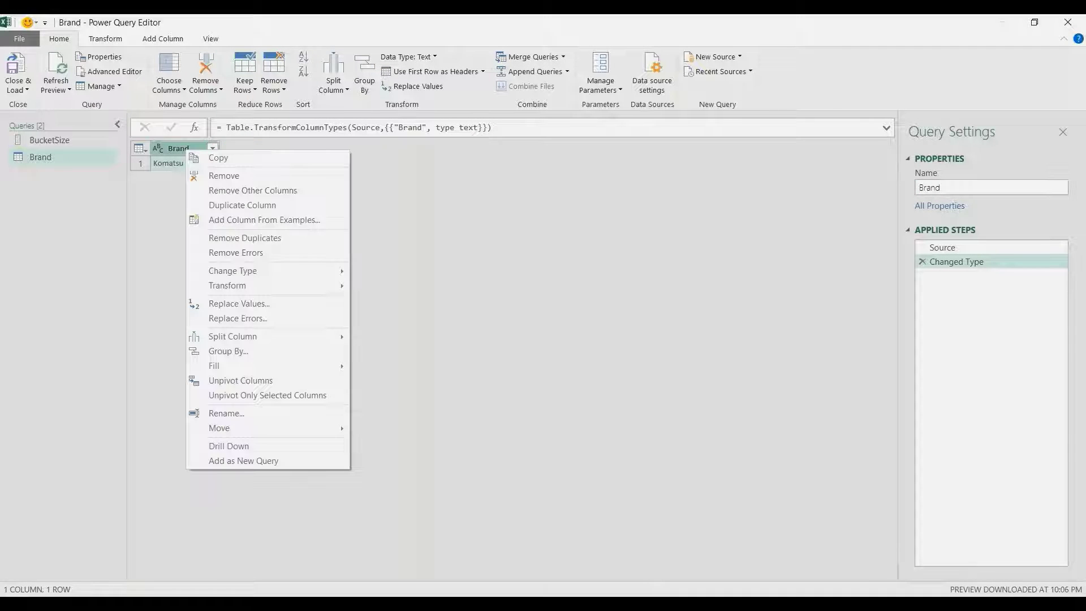
click(228, 446)
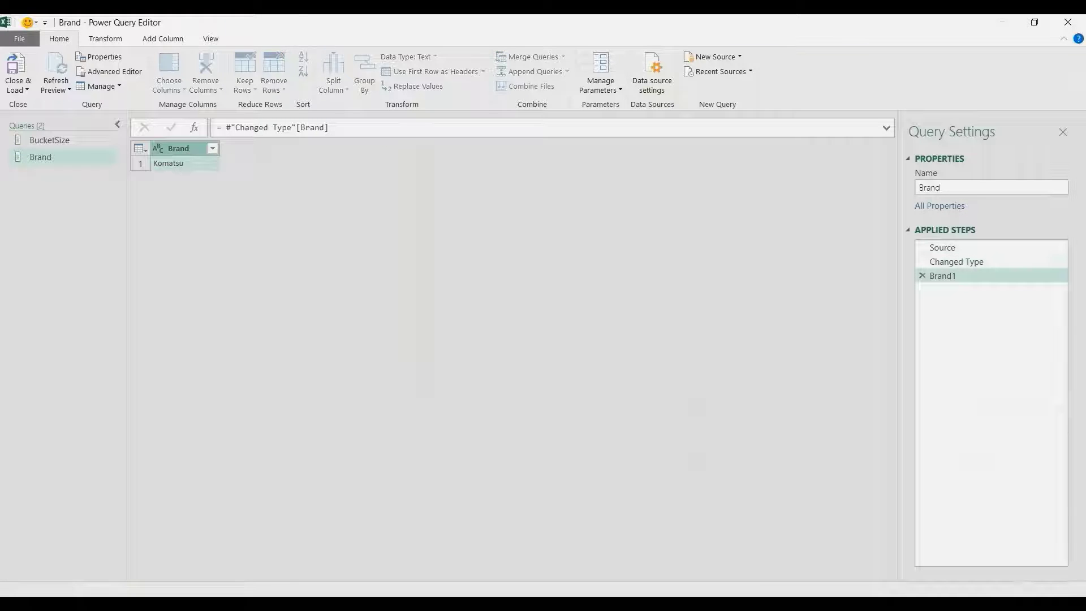
Close the query editor and load the Brand query with the Only Create Connection option
click(59, 39)
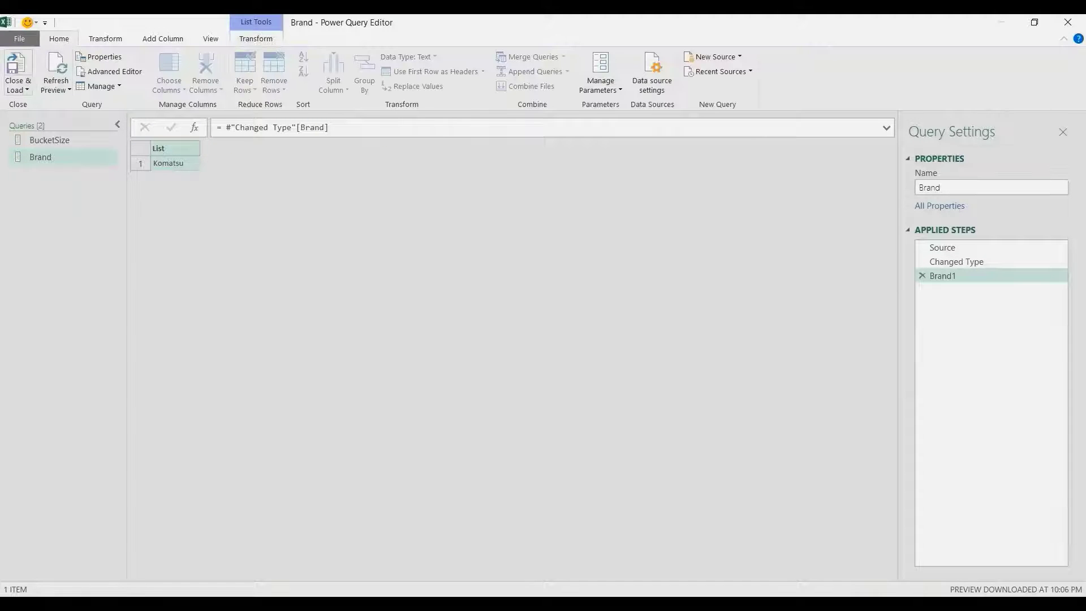
click(18, 86)
click(57, 120)
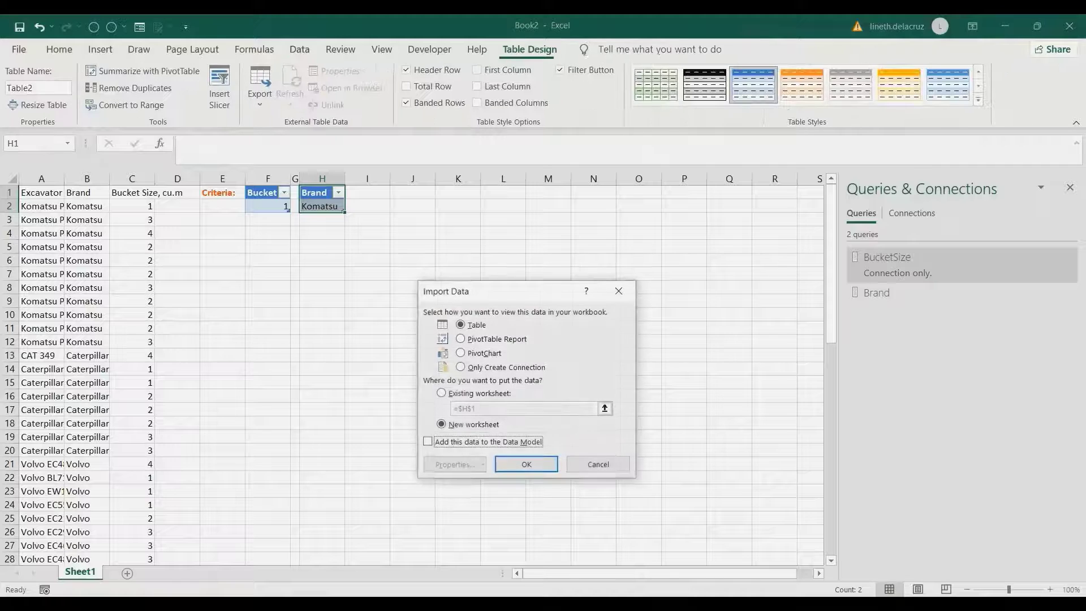
click(506, 367)
click(526, 464)
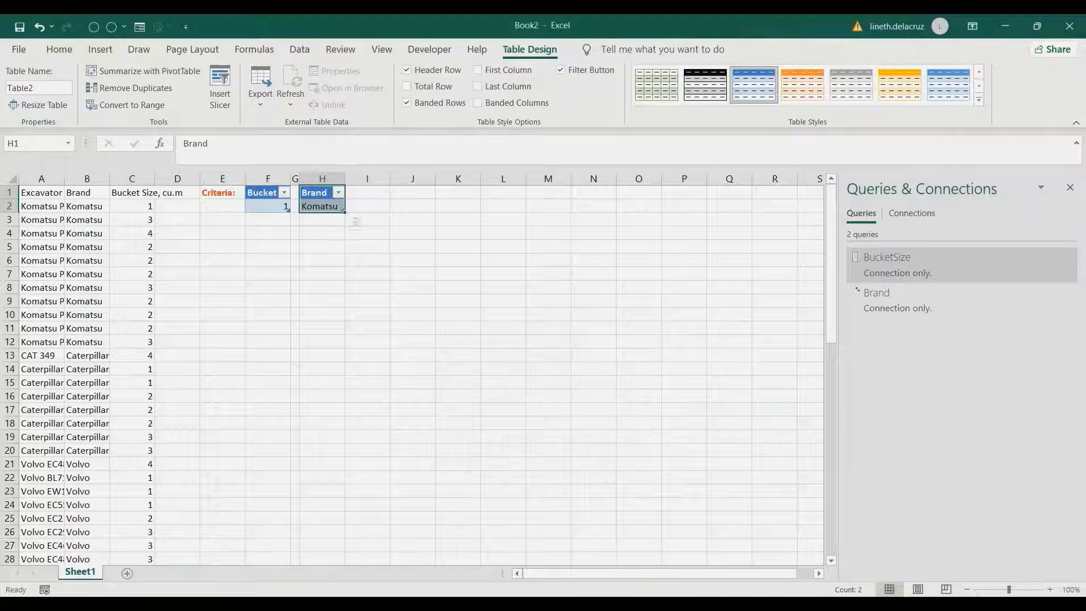
Bring the excavator data range starting at cell A1 into Power Query as a table
click(42, 193)
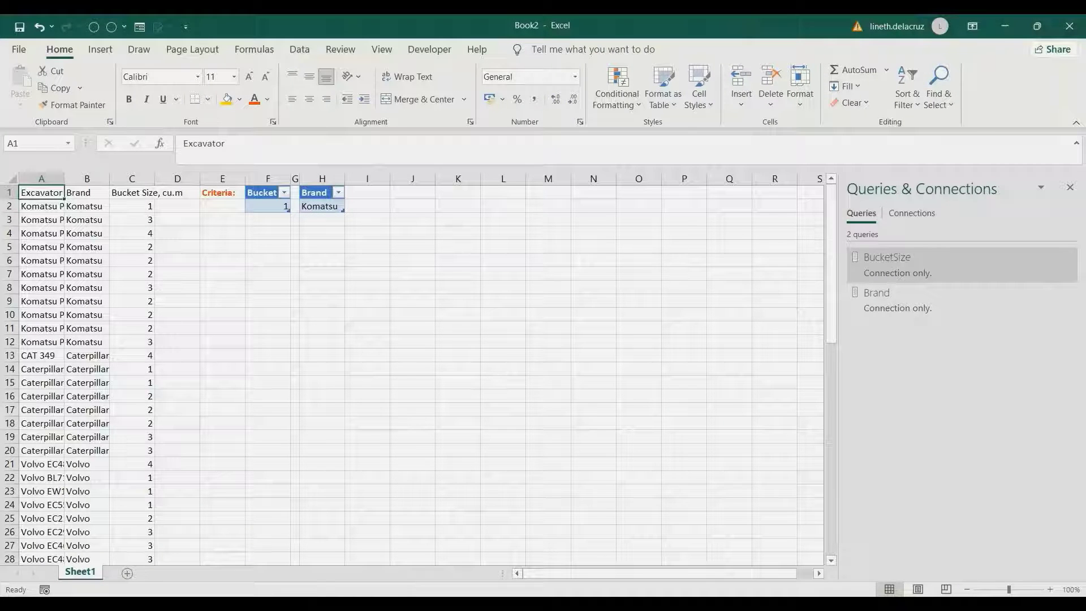
click(300, 49)
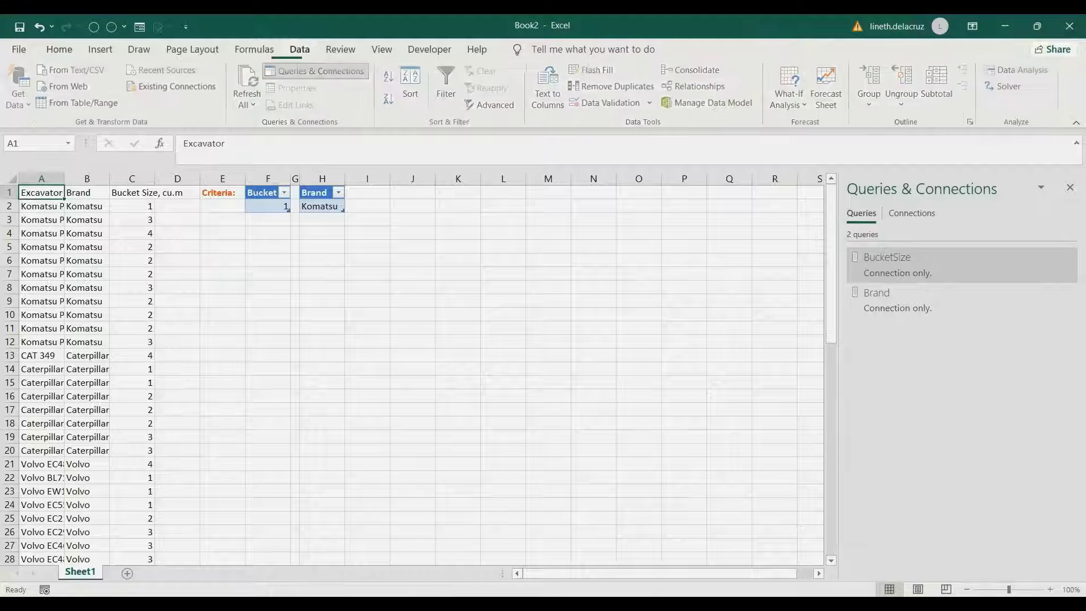
click(79, 103)
click(517, 436)
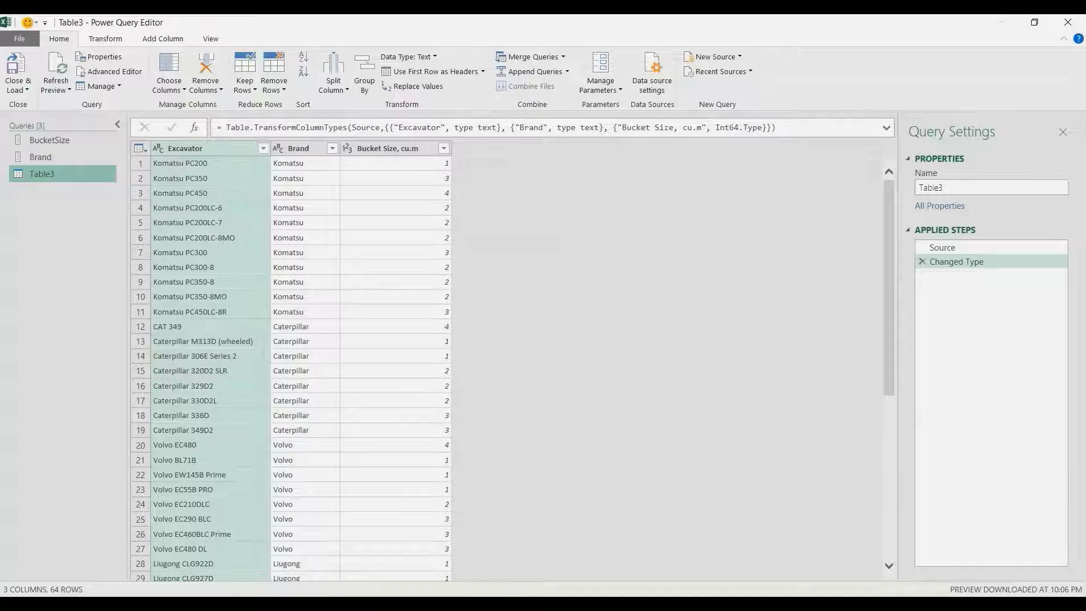
Sort the excavator table in ascending order by Excavator, Brand and Bucket Size, cu.m
click(263, 148)
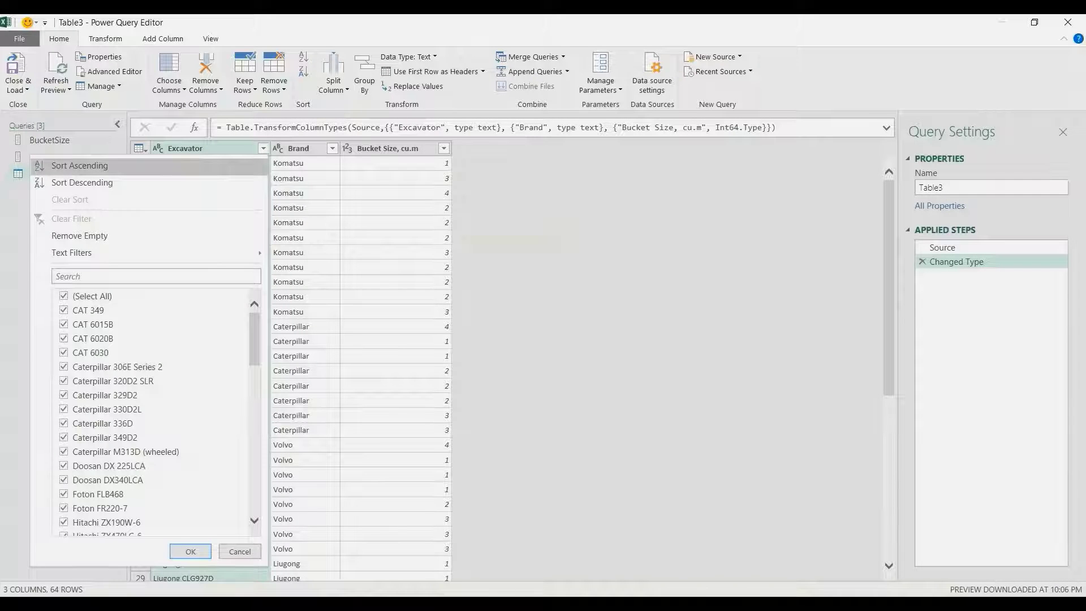
click(80, 165)
click(332, 148)
click(170, 165)
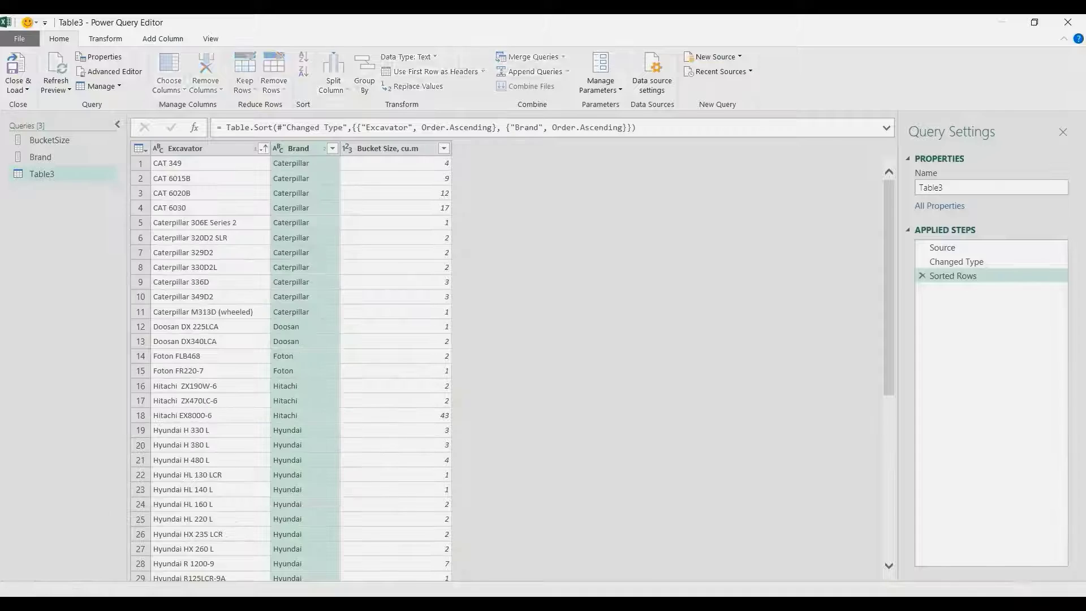
click(444, 148)
click(444, 148)
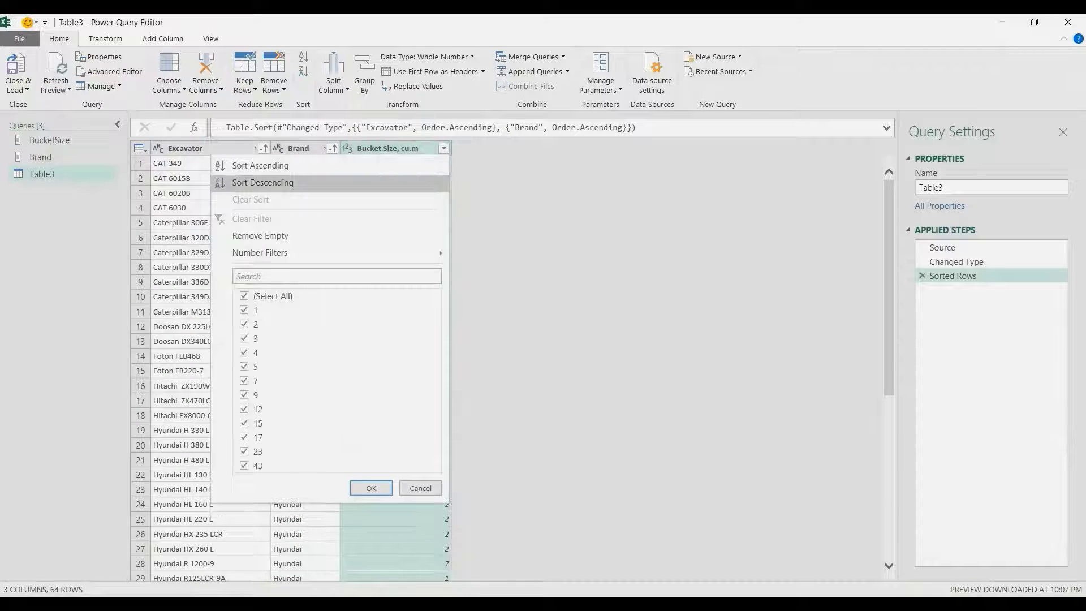
click(232, 165)
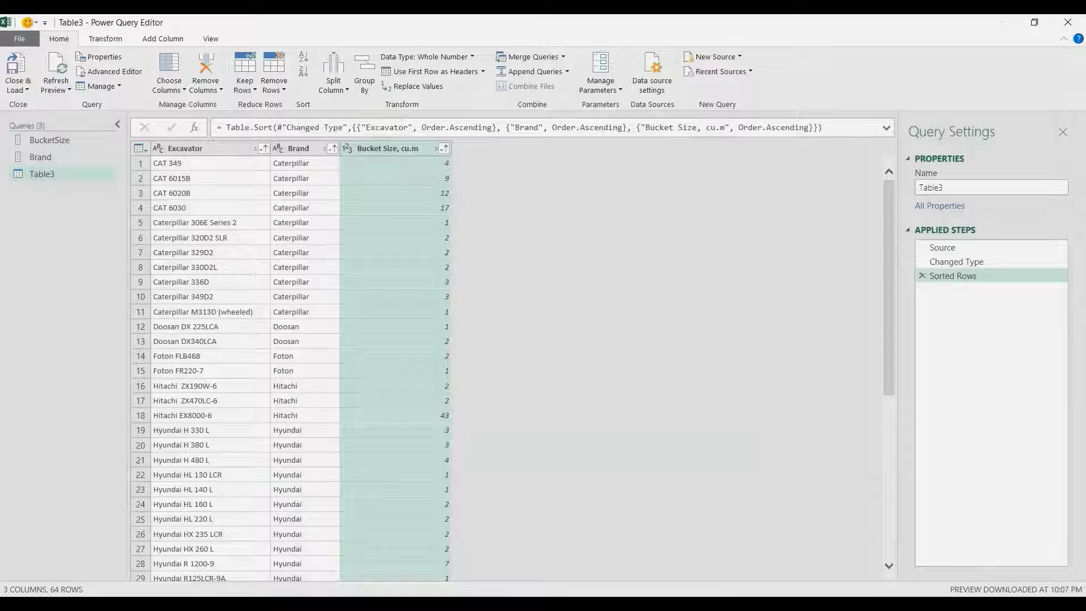
Add a custom column named Custom with the formula List.Contains(BucketSize, [#"Bucket Size, cu.m"])
click(163, 39)
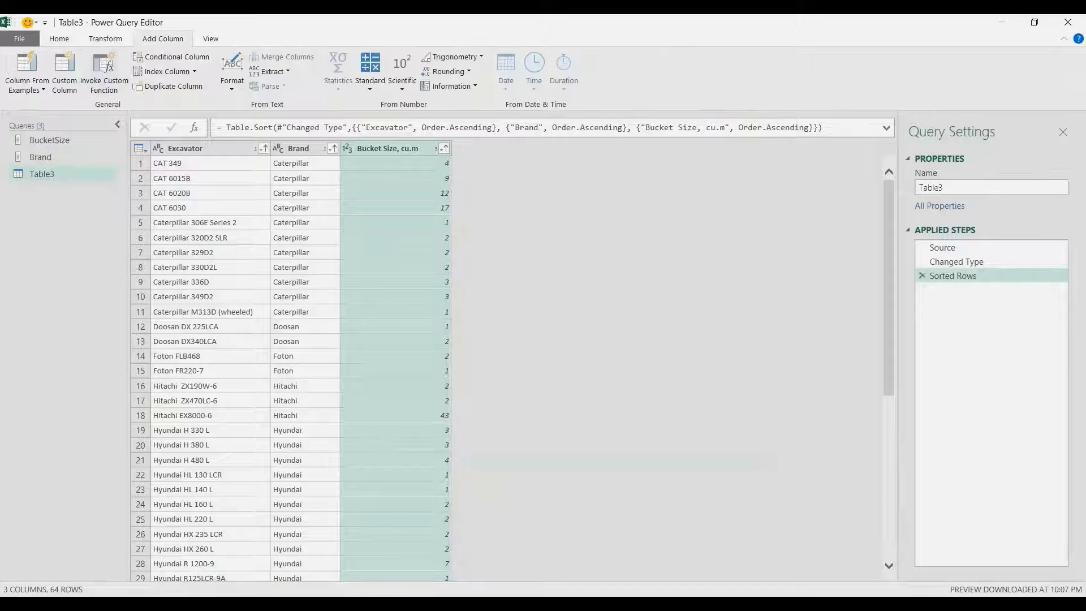
click(64, 73)
click(64, 70)
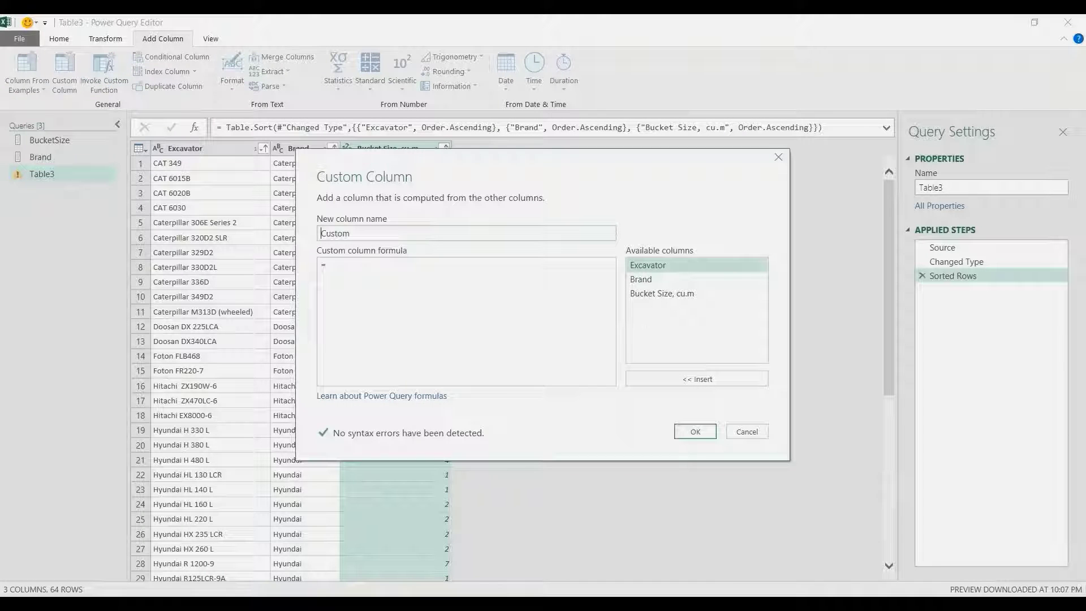
drag(351, 234, 319, 233)
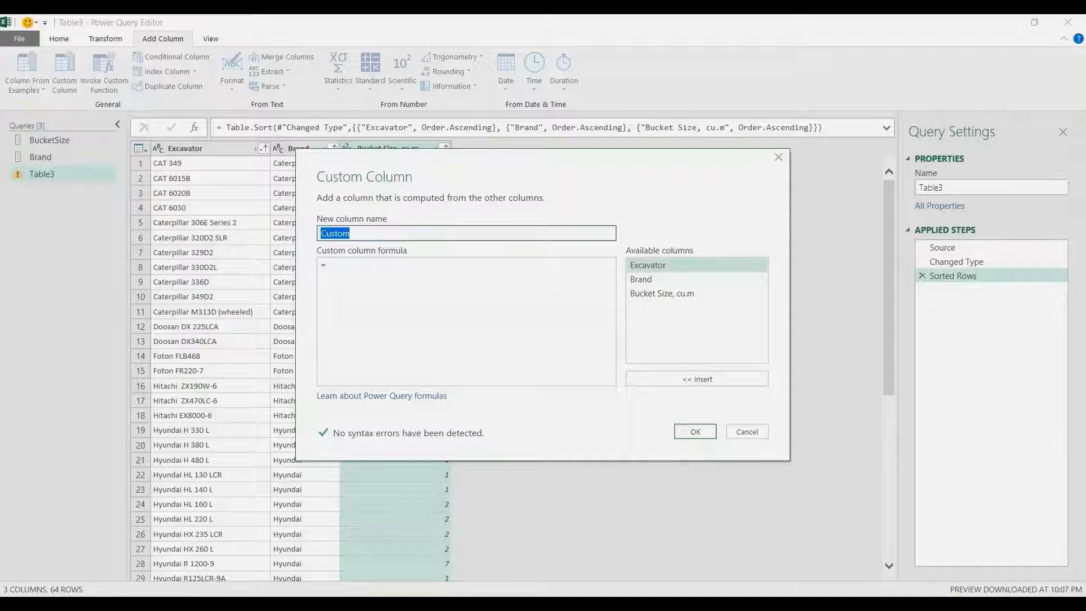
click(328, 266)
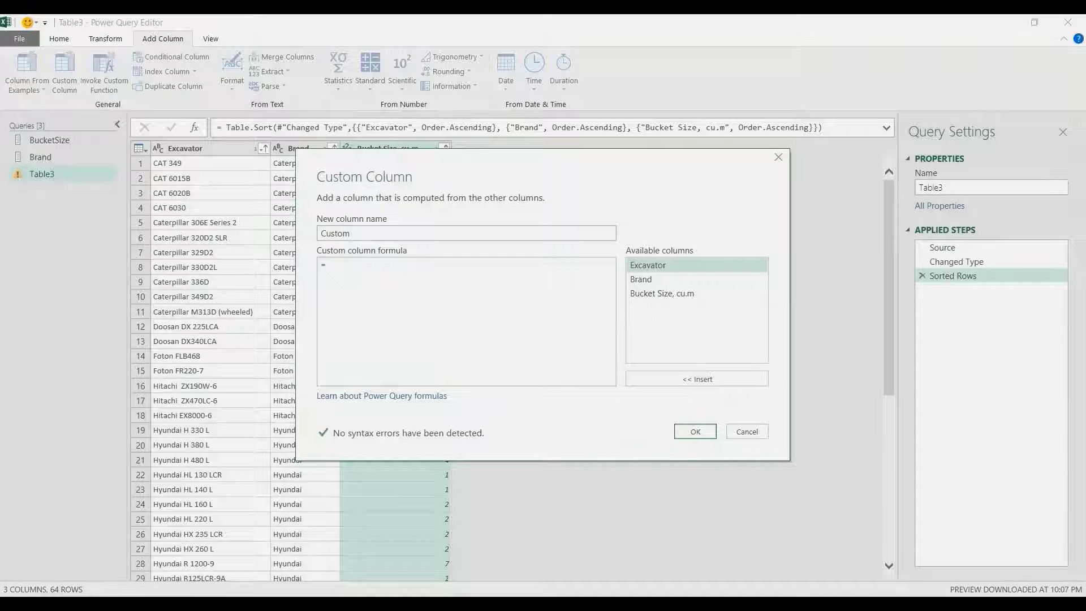
text(List.Contains()
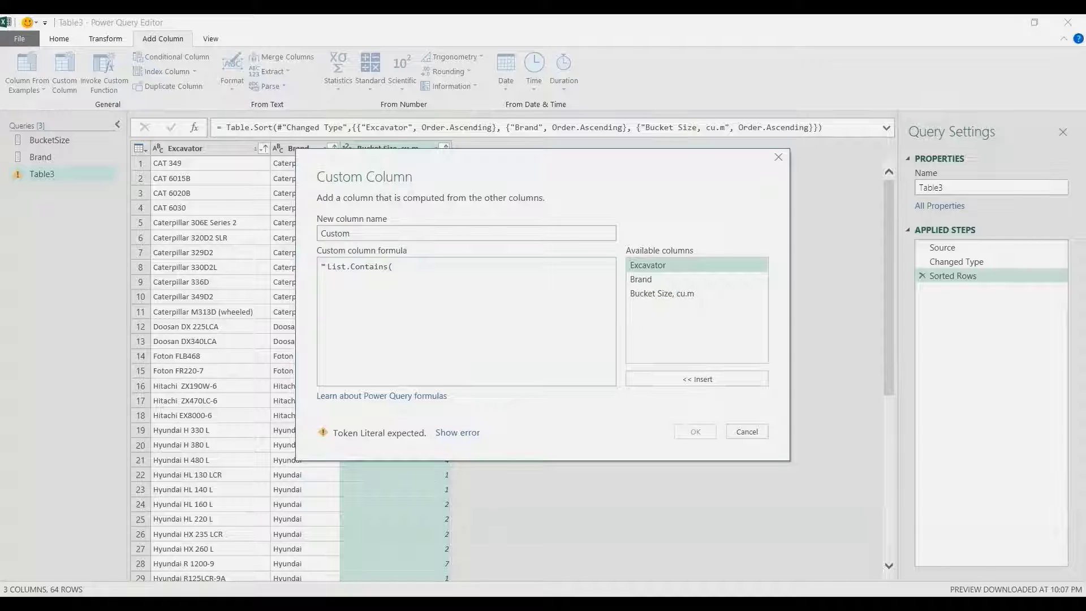
text(BucketSize)
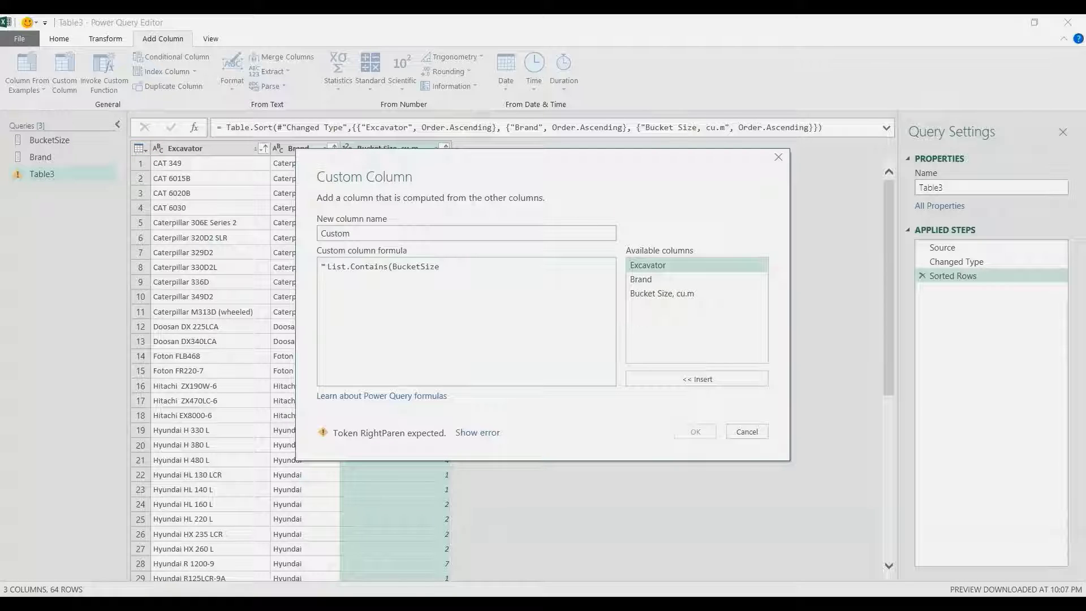
text(,)
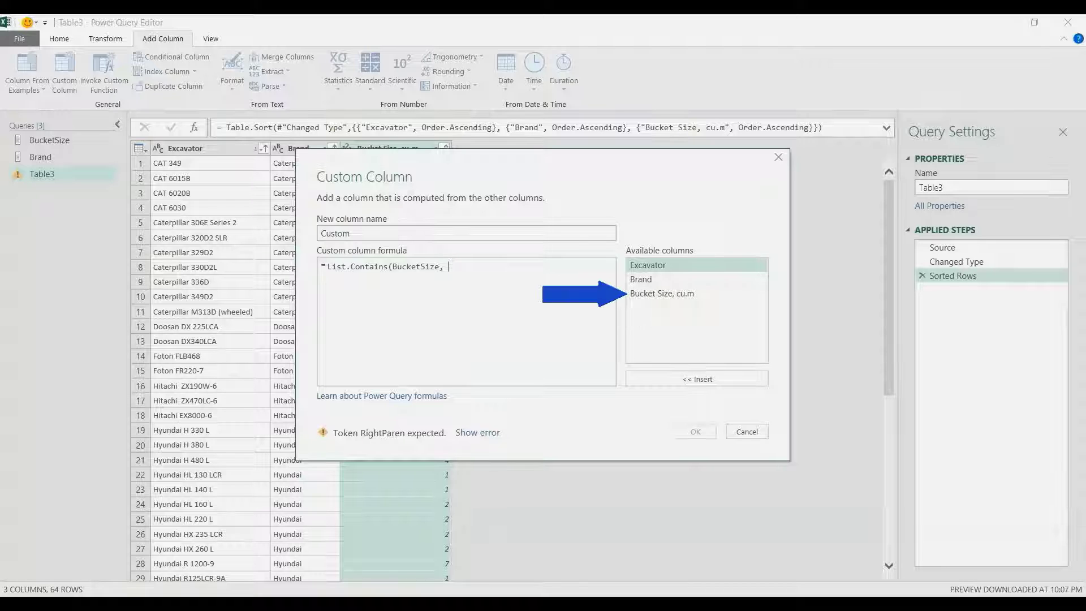
double_click(662, 293)
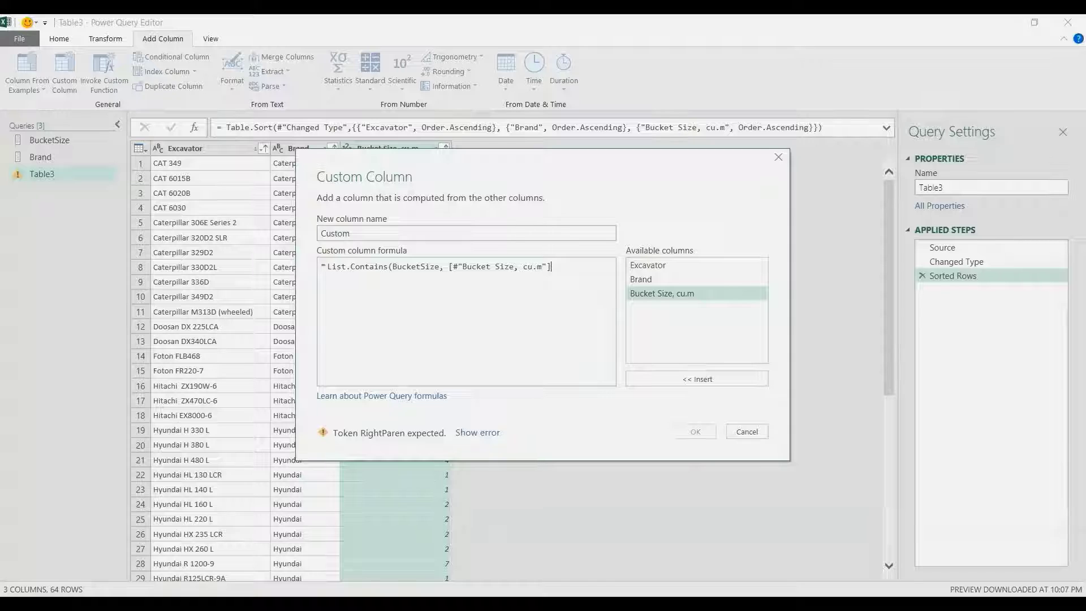
text())
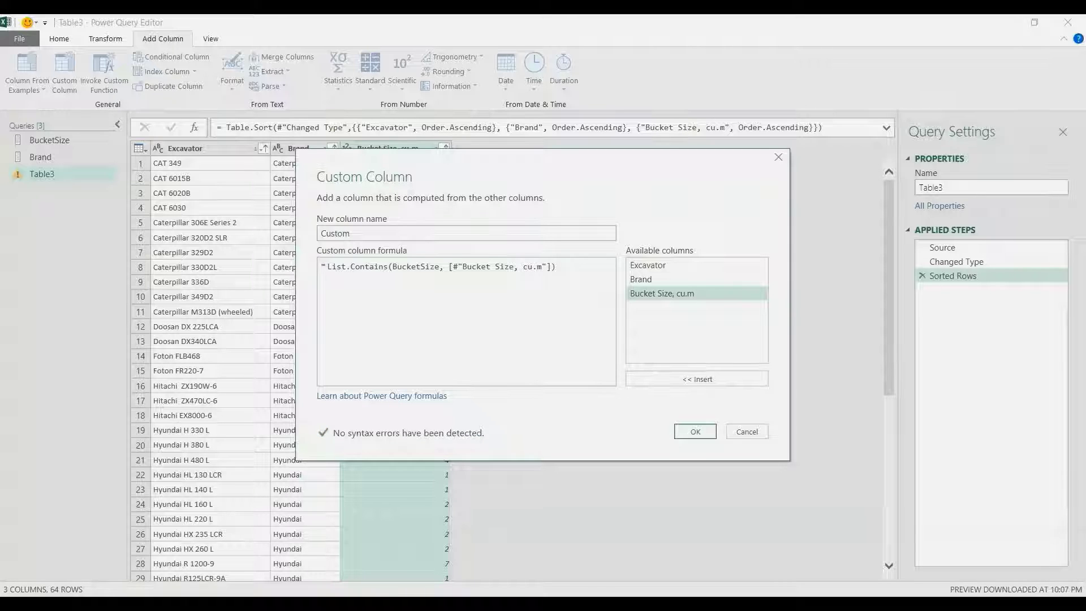
click(695, 431)
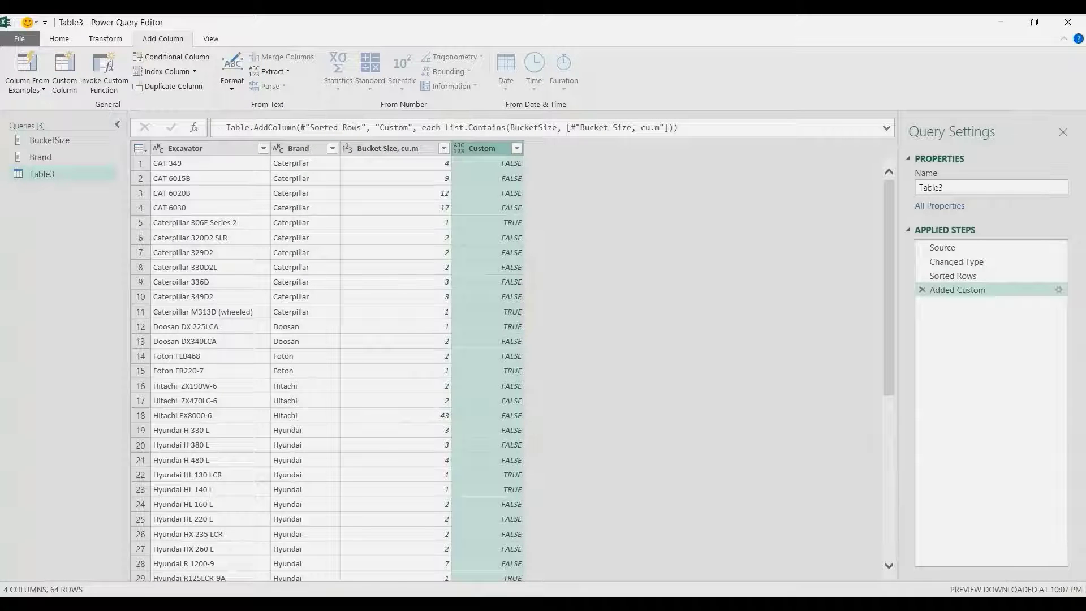
click(396, 312)
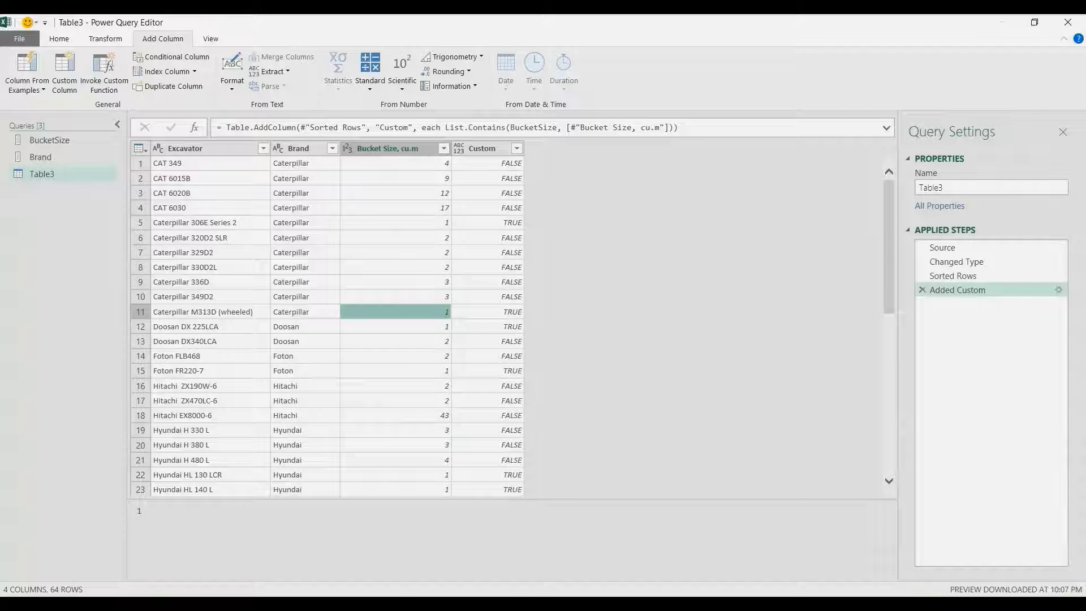
Edit the custom column formula to start with if and add the second condition and List.Contains(Brand, [Brand])
click(1058, 290)
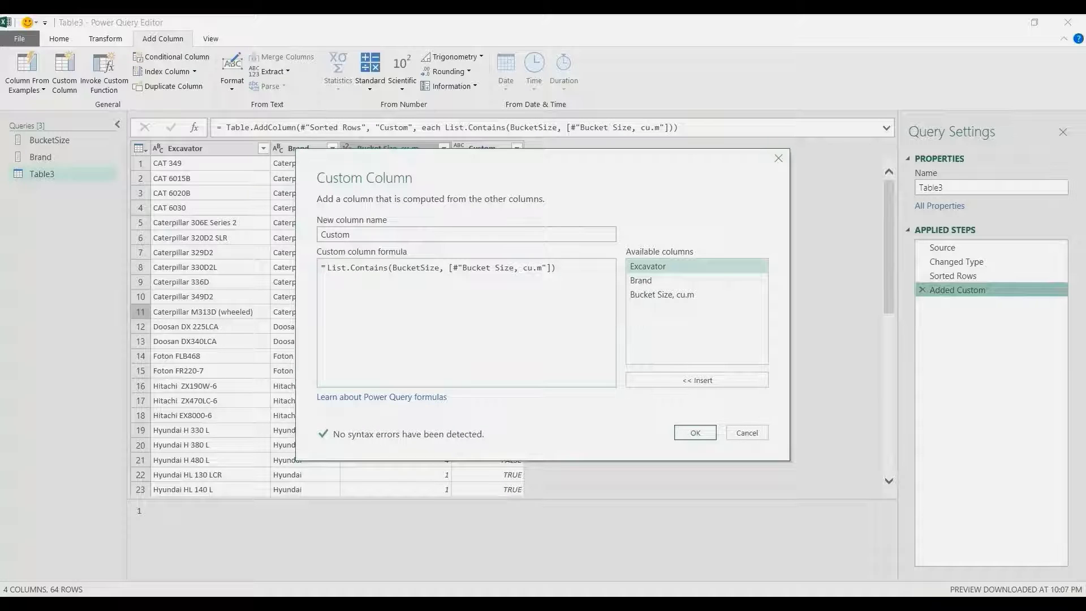
text(if)
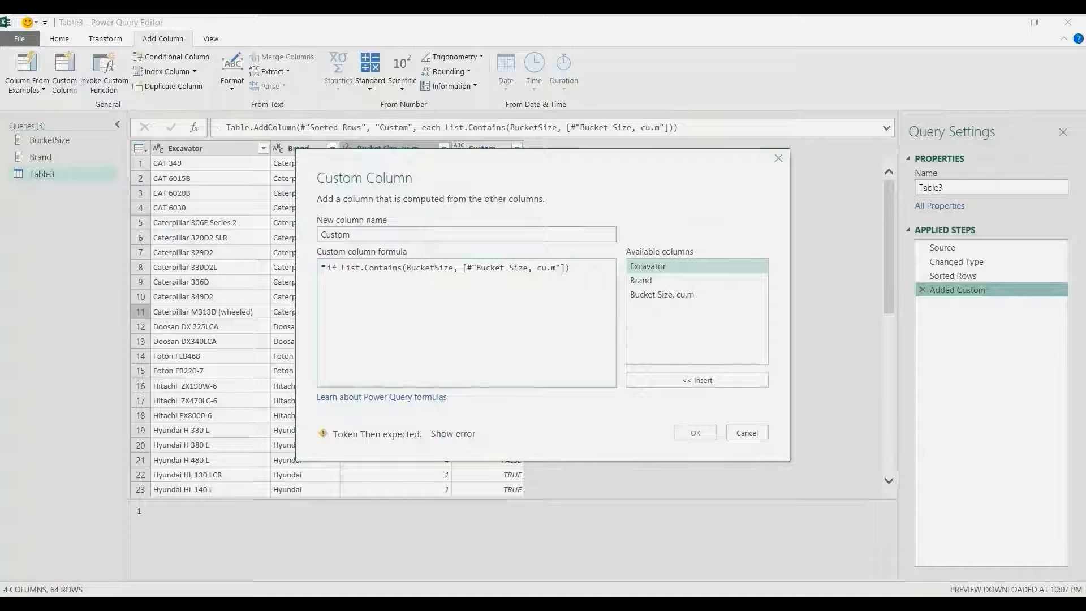
key(shift+End)
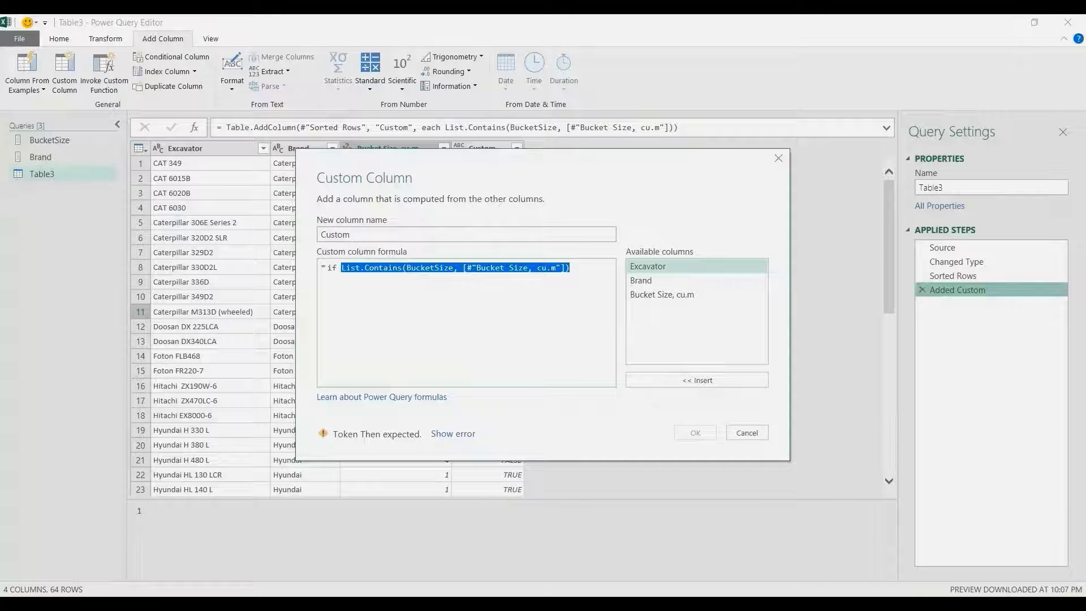
text(and)
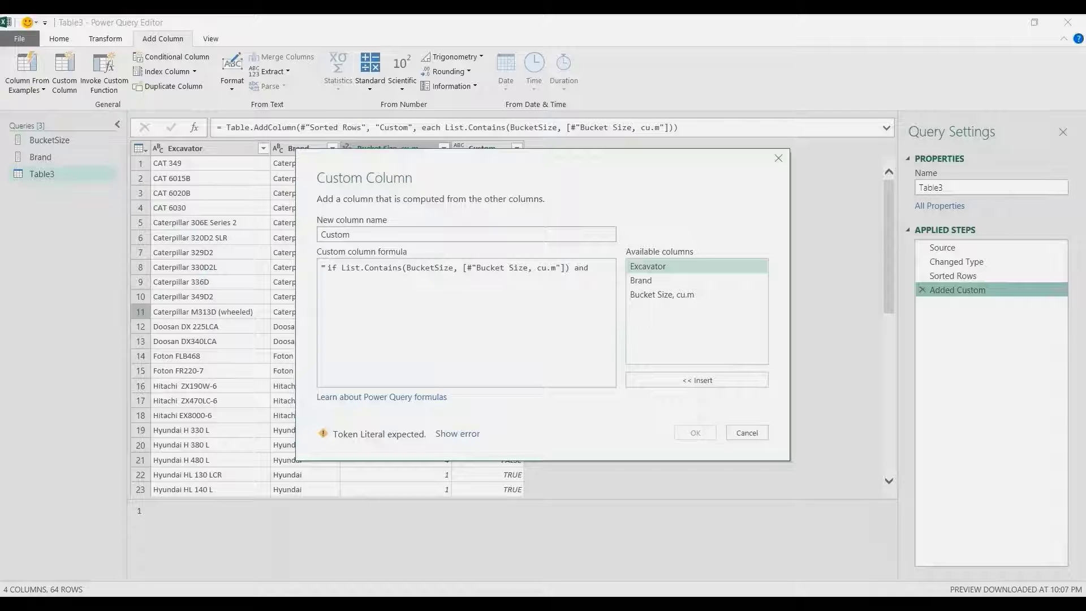
text(List.Contains()
click(640, 280)
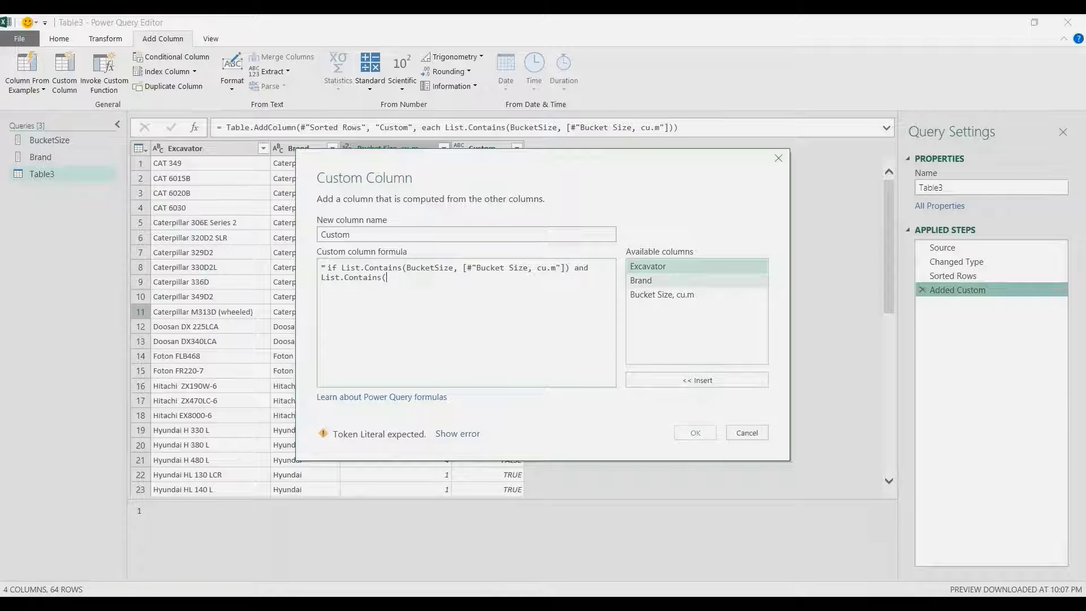
double_click(641, 280)
drag(419, 278, 382, 278)
text((Brand,)
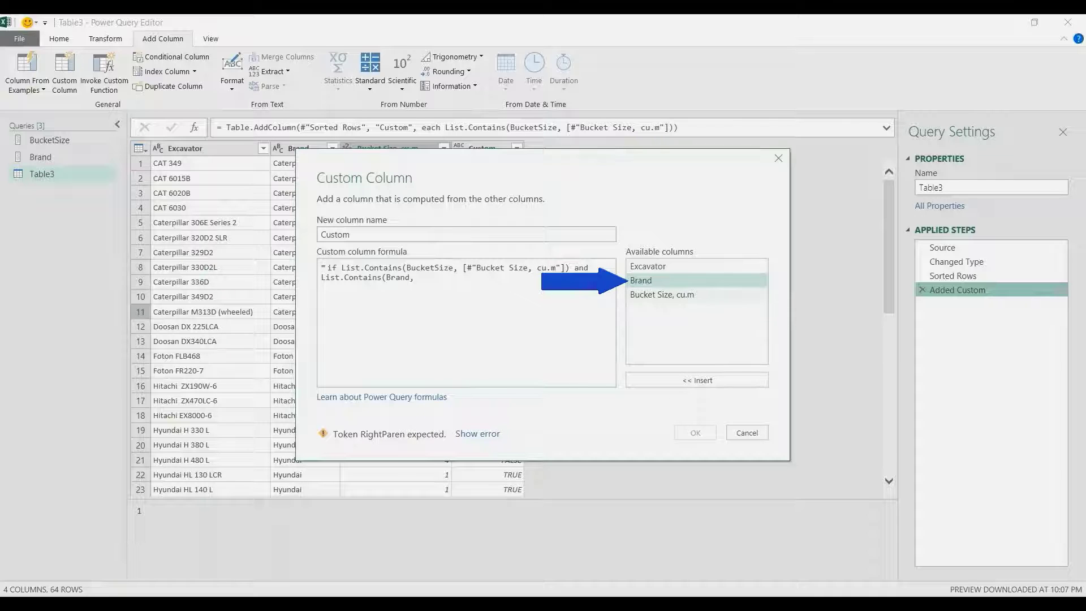
double_click(641, 280)
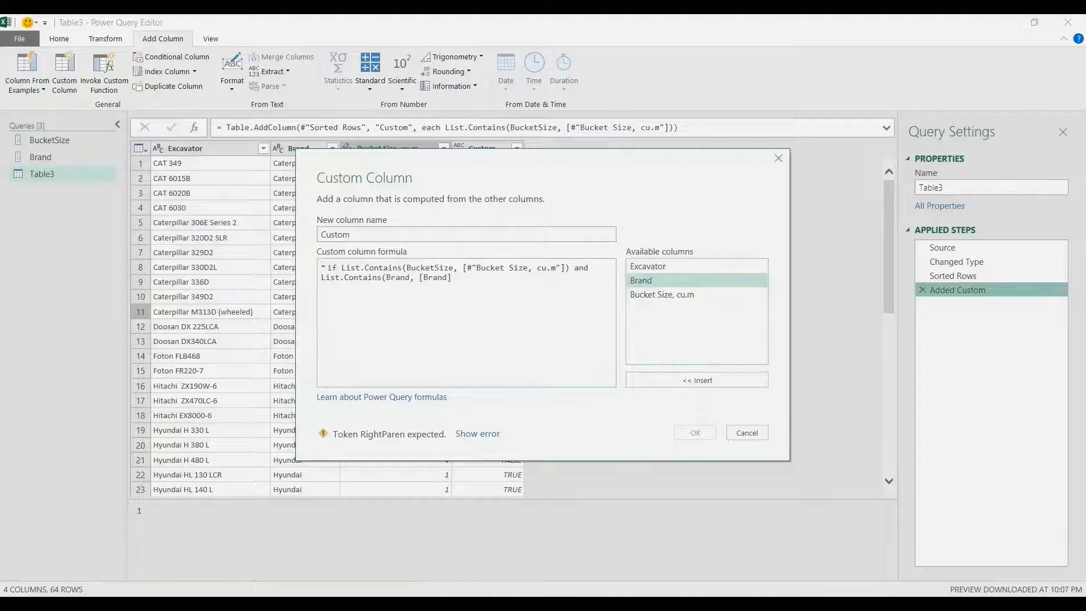
text())
Complete the custom column's if formula with then 1 and else 0 on separate lines and apply it
key(Return)
text(then)
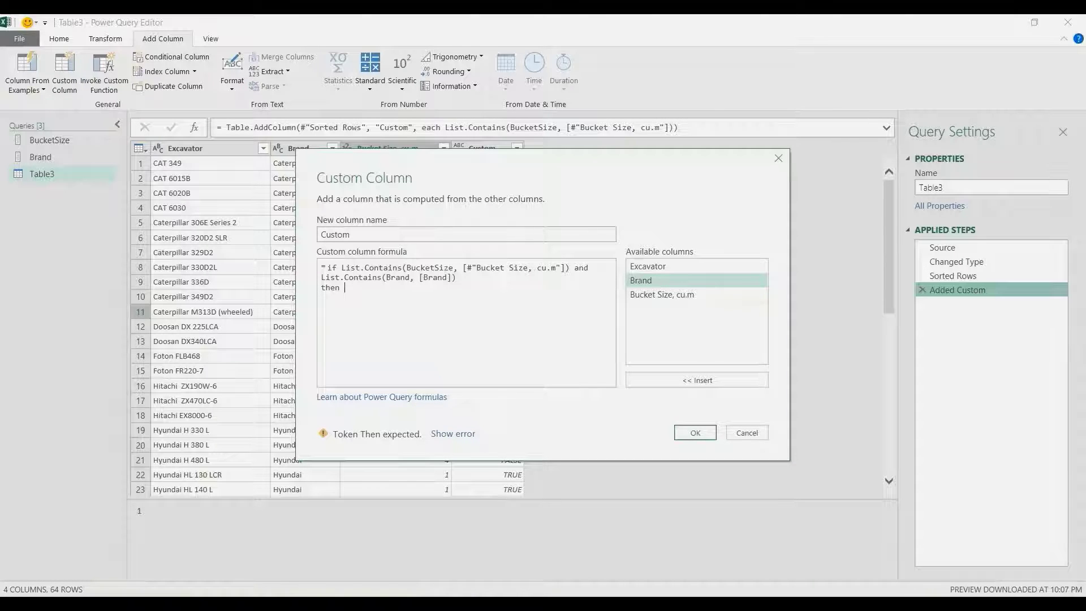
text( t)
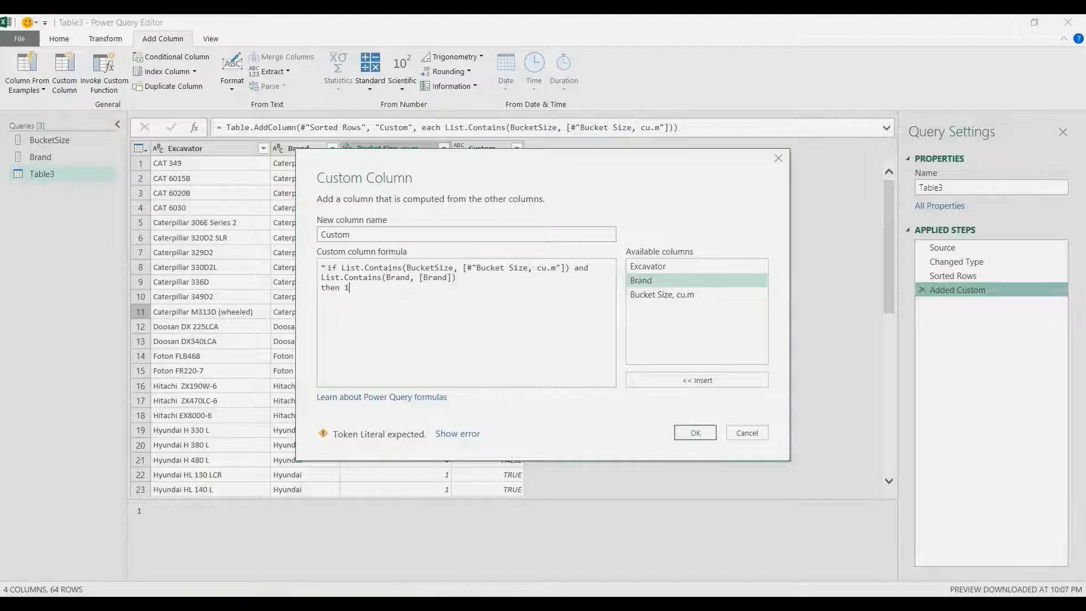
text(rue)
key(BackSpace)
key(BackSpace)
key(BackSpace)
key(BackSpace)
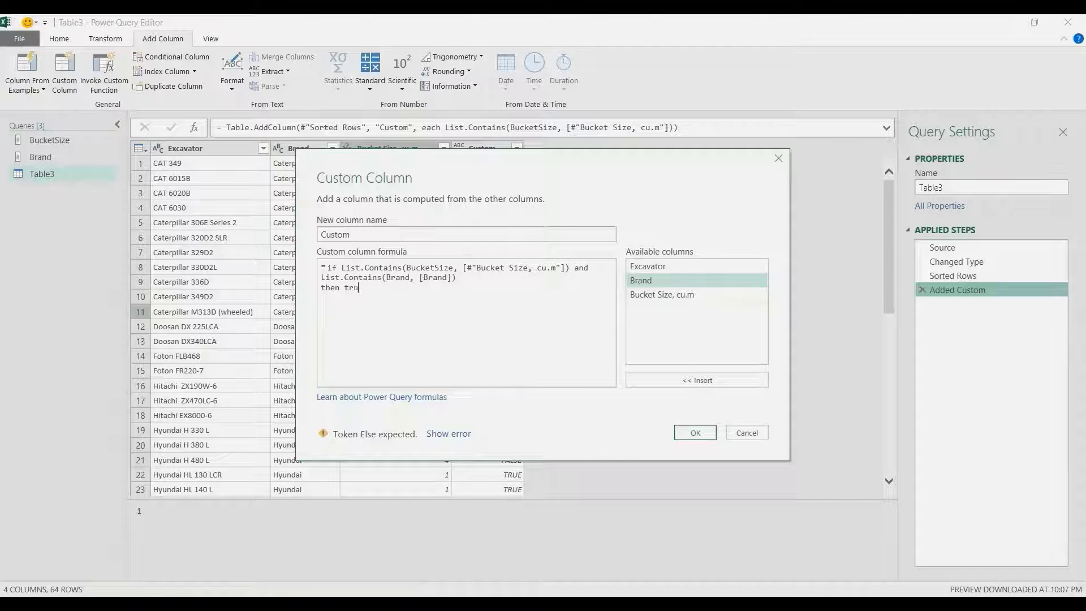
text(1)
key(Return)
text(else 0)
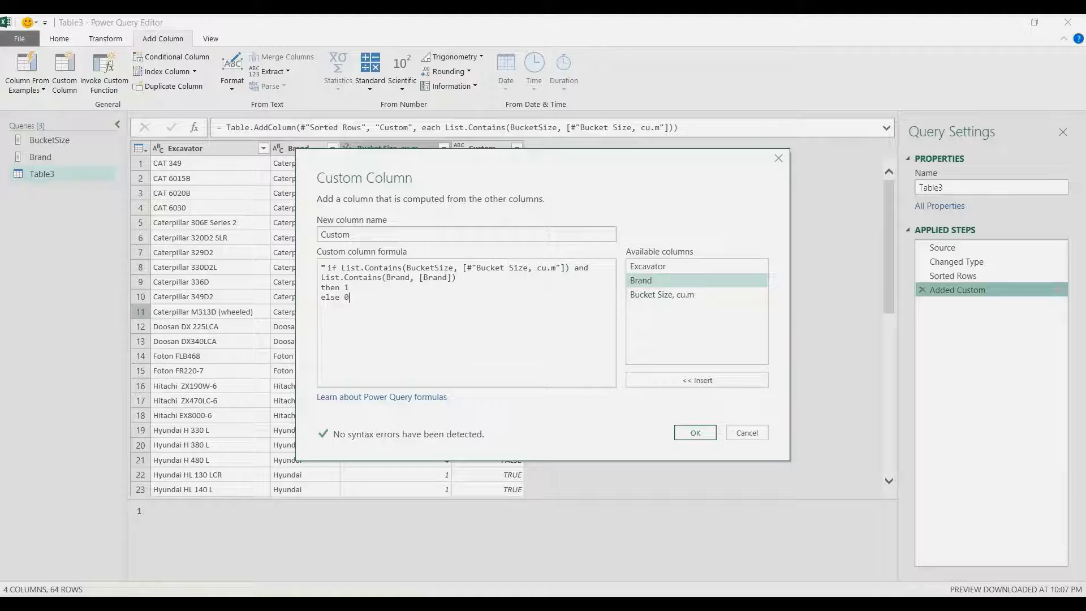
click(695, 433)
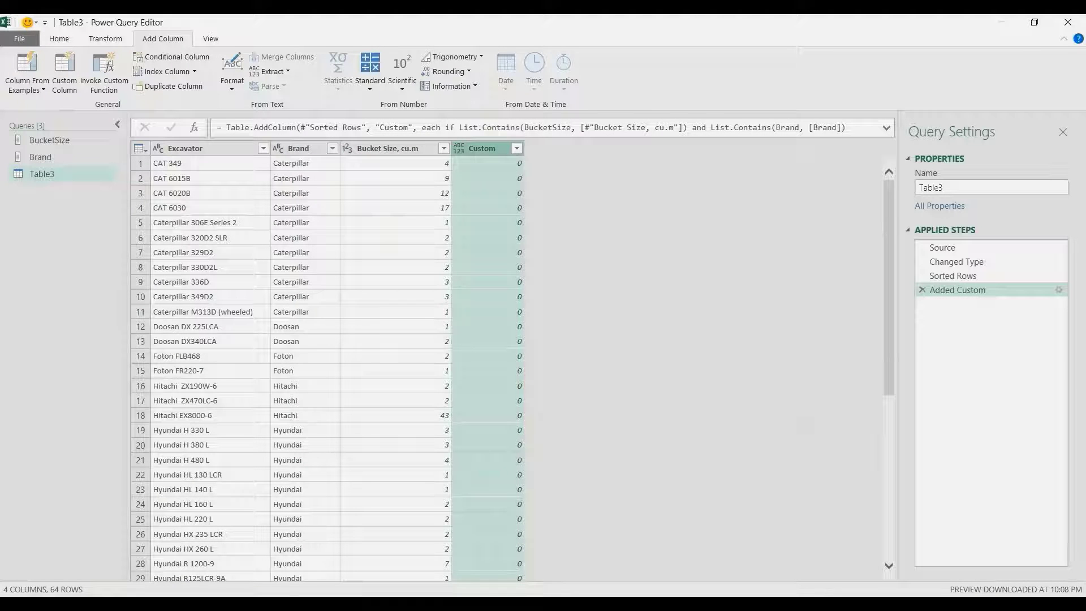
Filter the Custom column to keep only the rows with value 1, and remove that column from the query
click(516, 149)
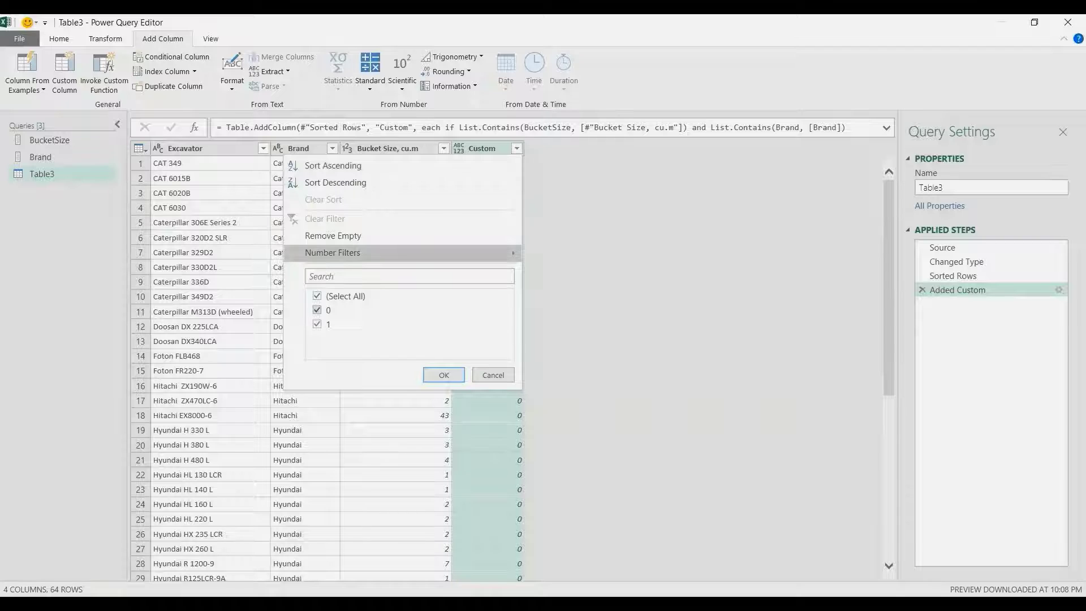
click(317, 310)
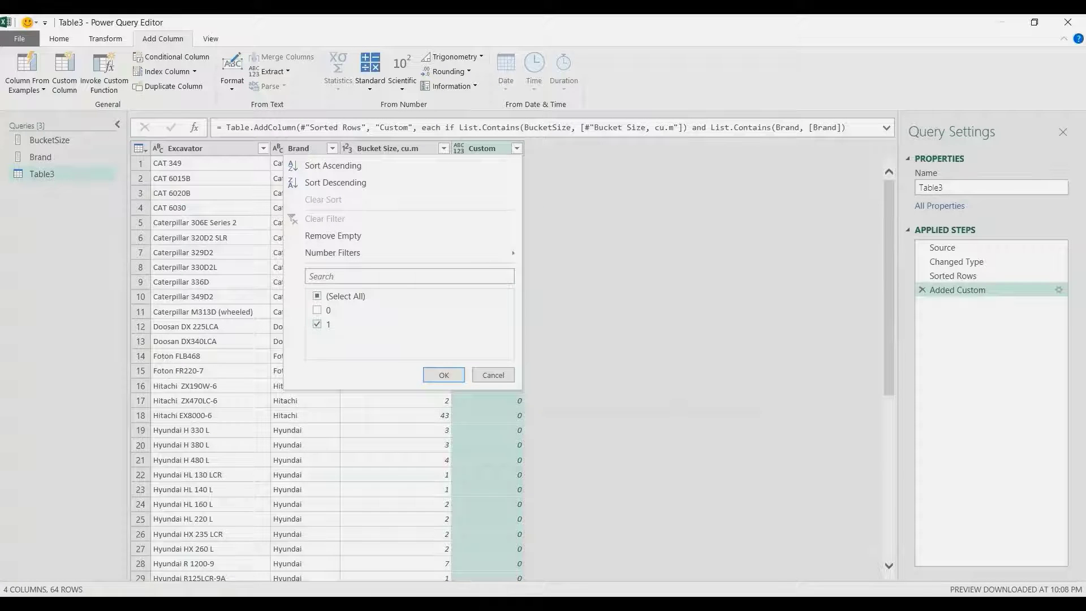
click(444, 375)
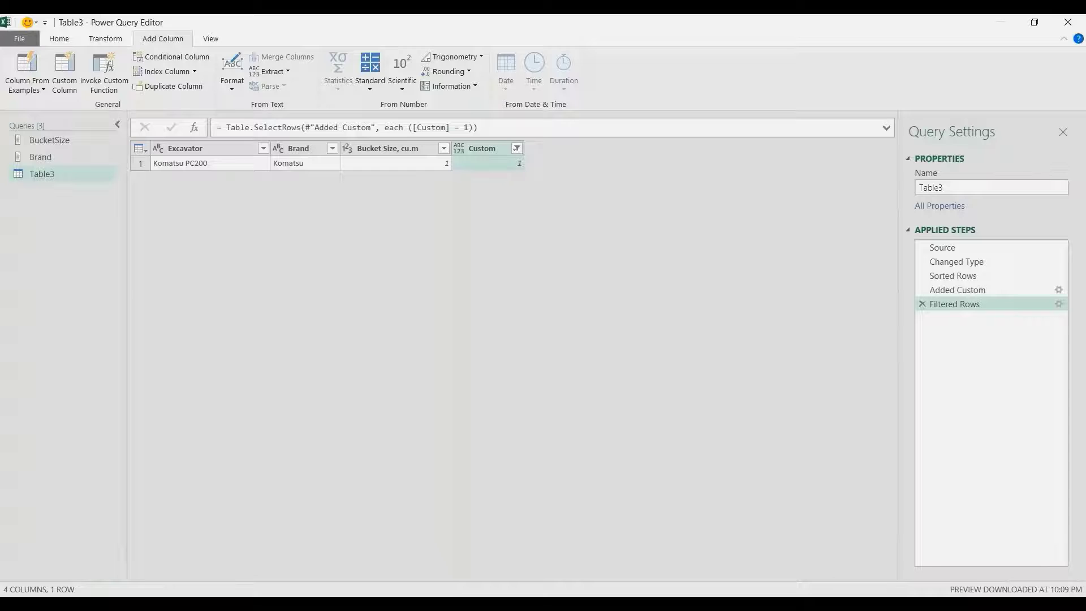
click(210, 164)
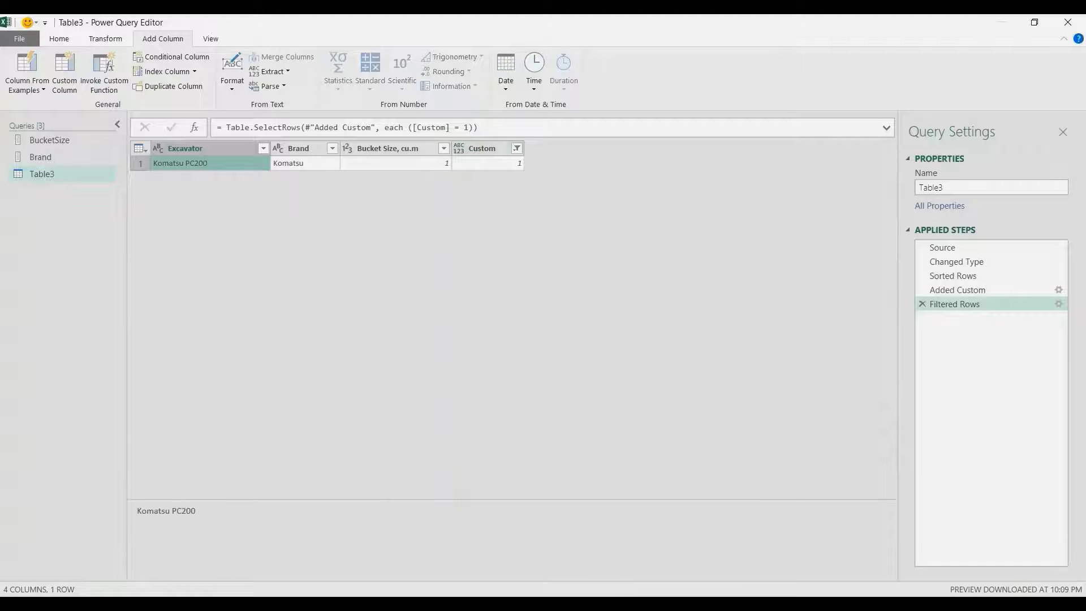
click(483, 149)
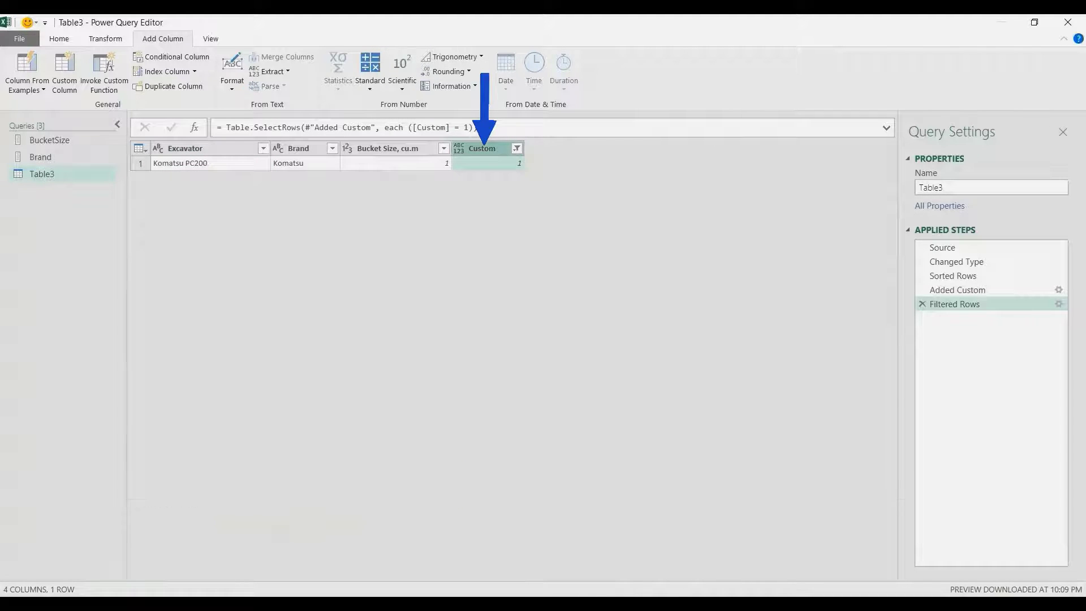
key(Delete)
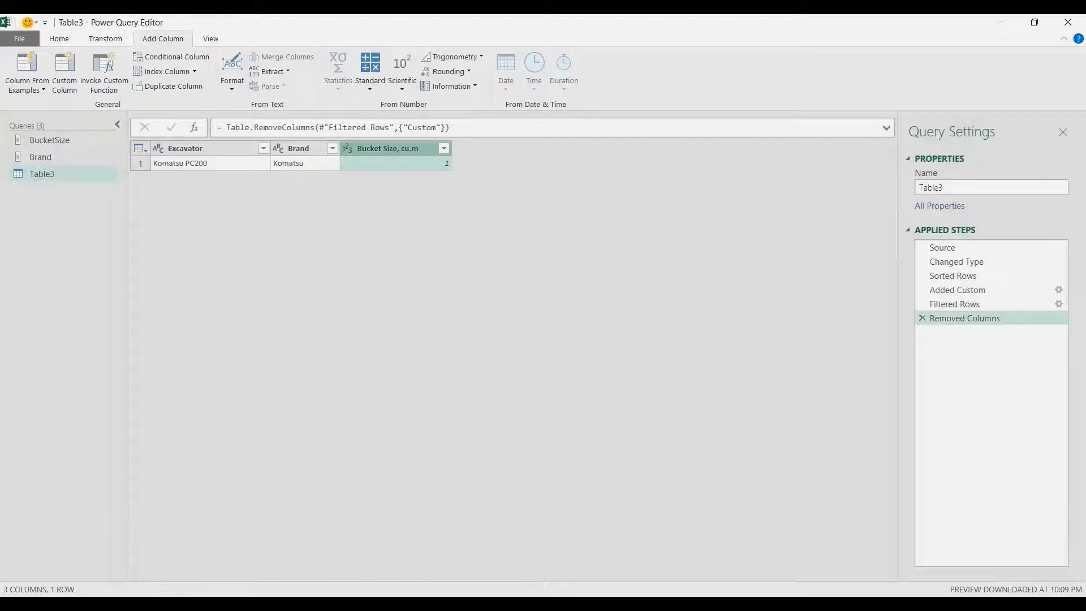
Close and load the filtered query as a table in the existing worksheet, starting at cell K1 of Sheet1
click(59, 39)
click(18, 86)
click(56, 120)
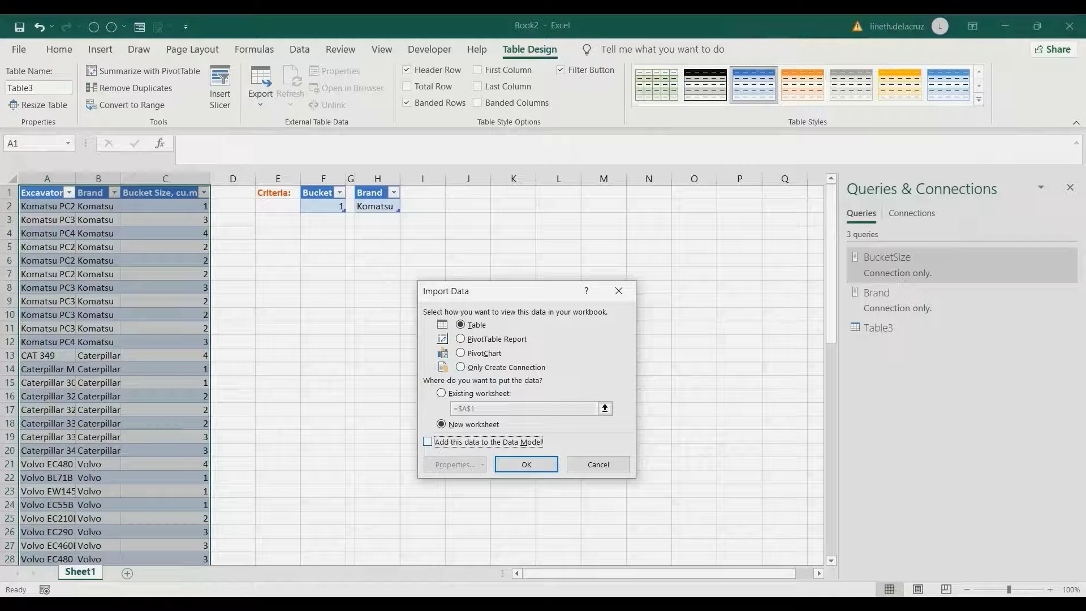
click(441, 393)
click(512, 193)
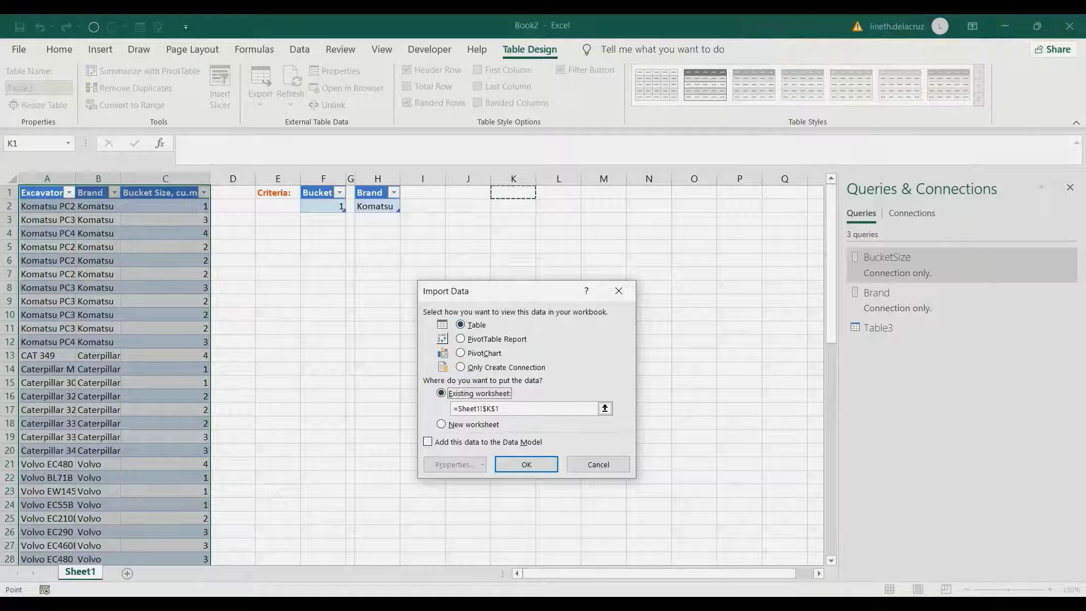
click(526, 463)
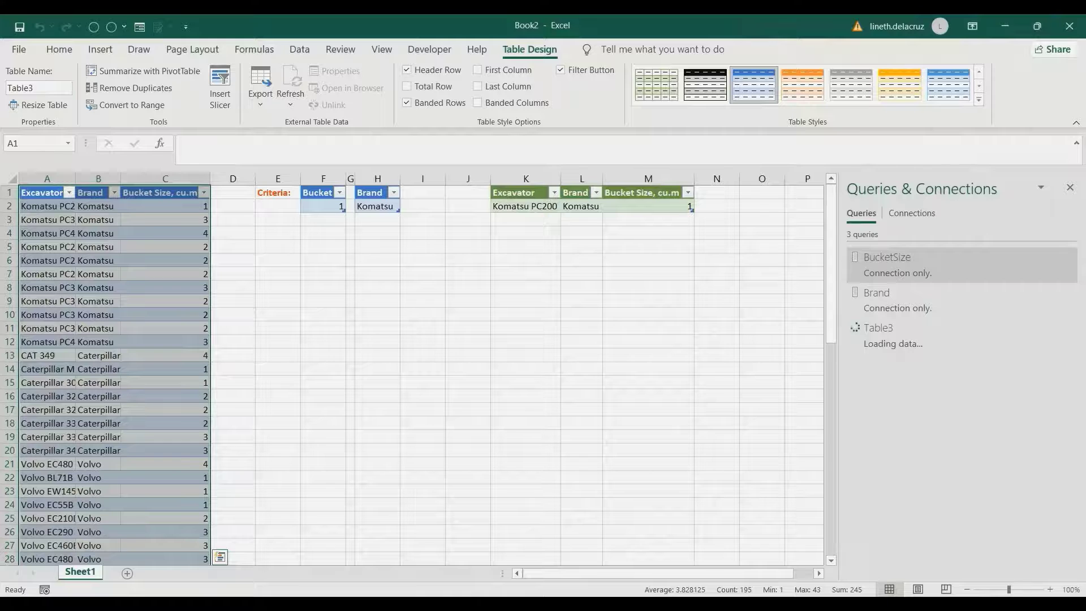
Add 4 as a second value in the bucket size criteria table and refresh the loaded result table
click(323, 220)
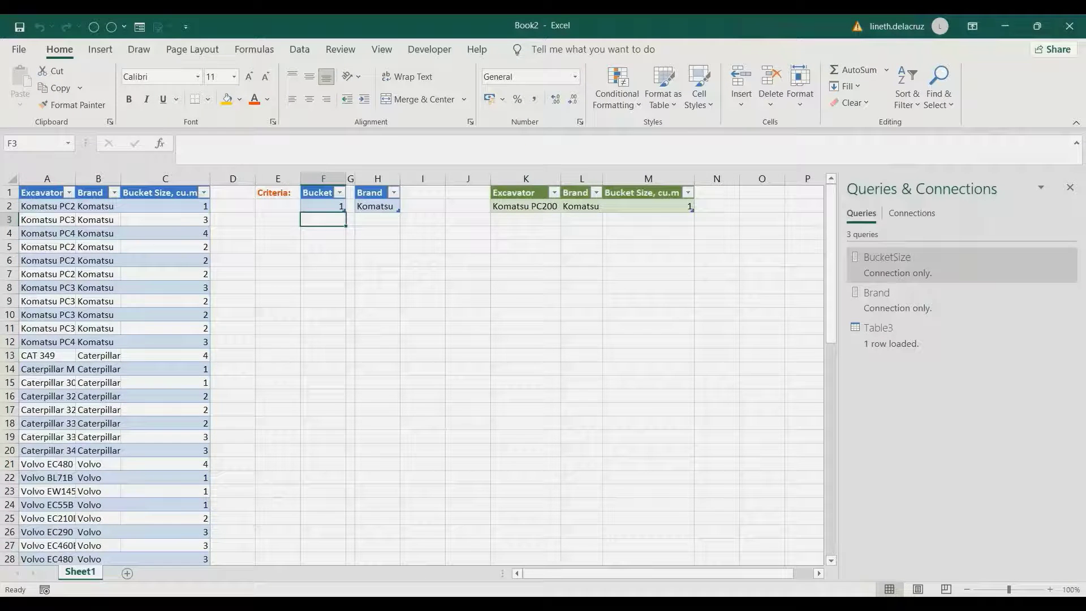
text(4)
key(Tab)
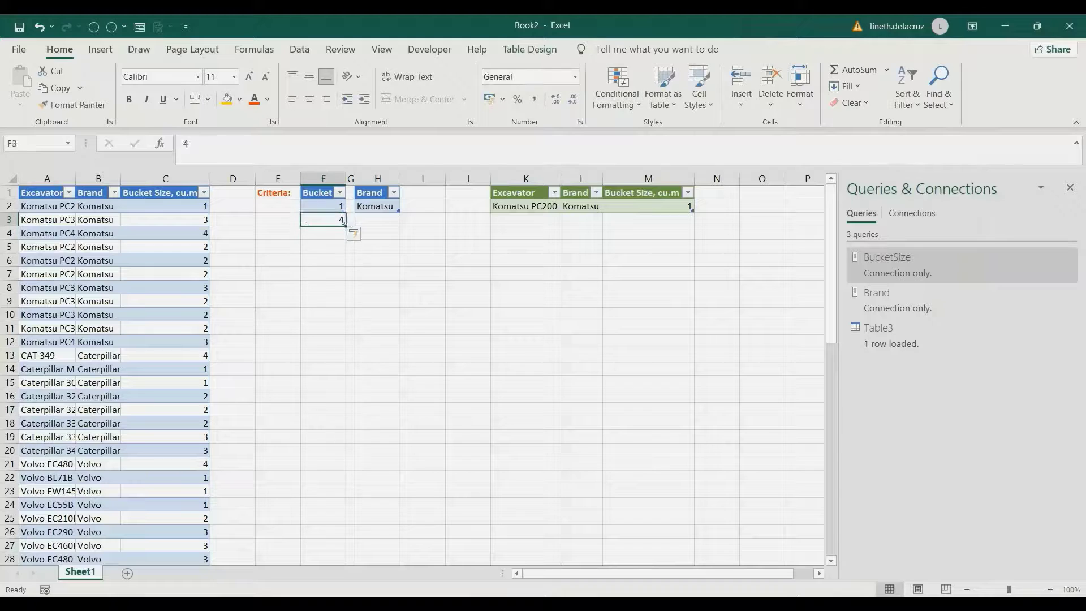
right_click(523, 207)
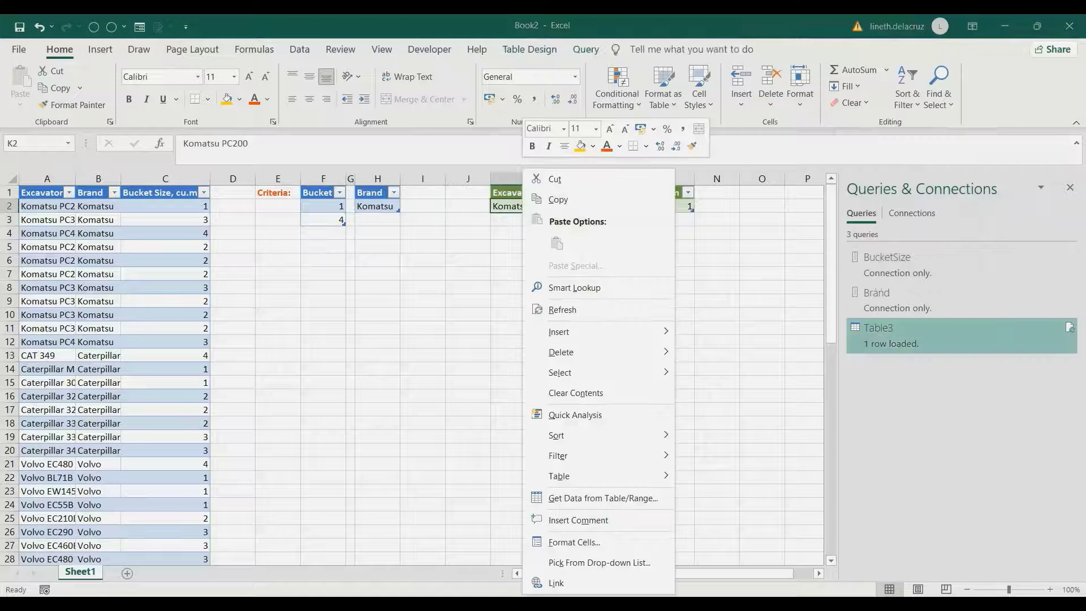
click(562, 309)
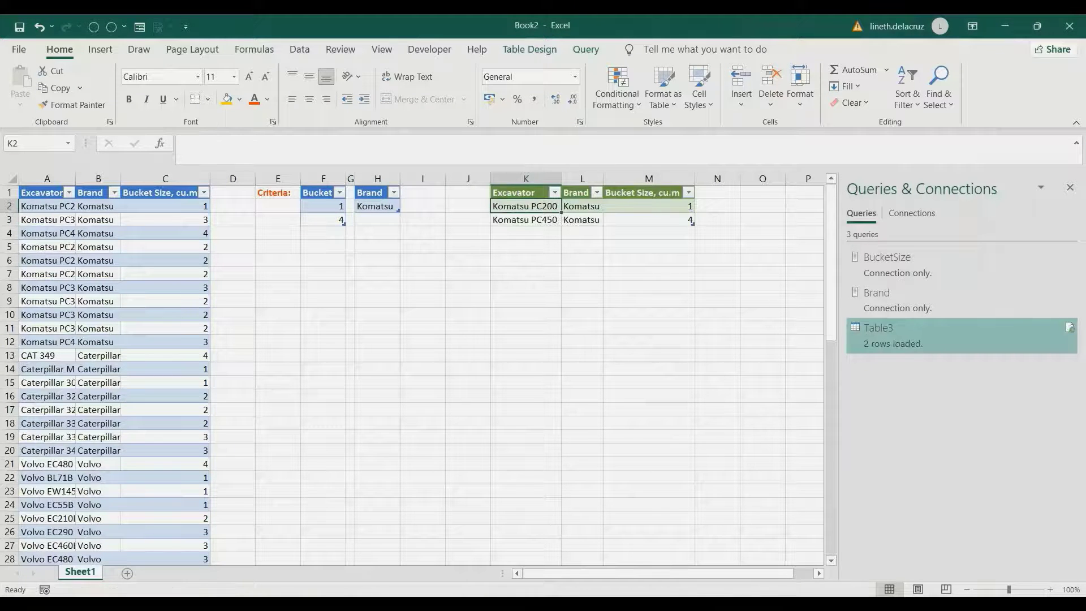
Add Caterpillar below Komatsu in the Brand criteria table and refresh the loaded result table
click(377, 220)
text(Caterpillar)
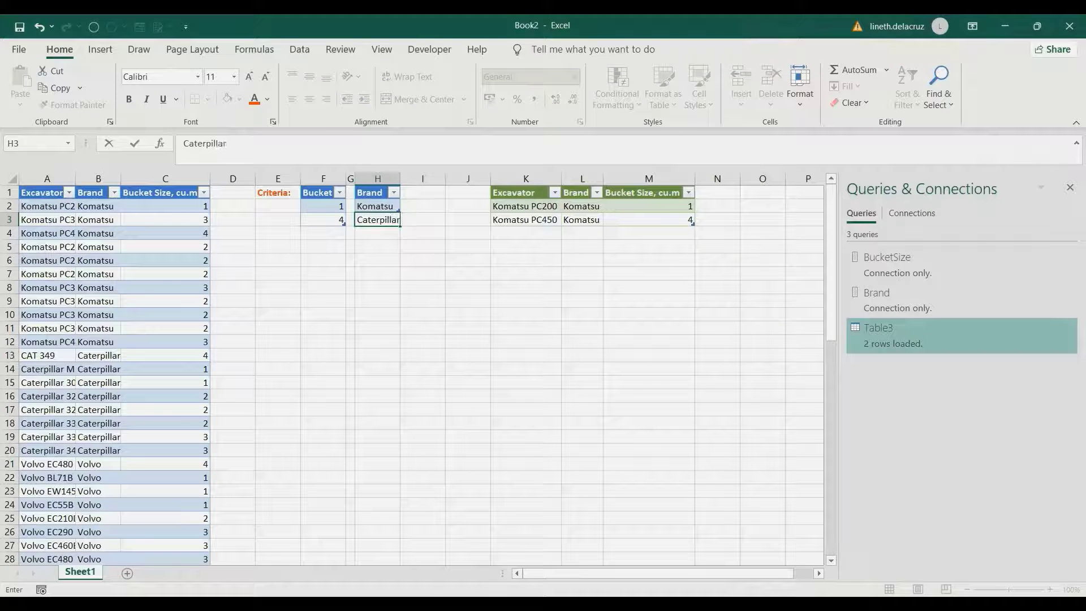
key(Return)
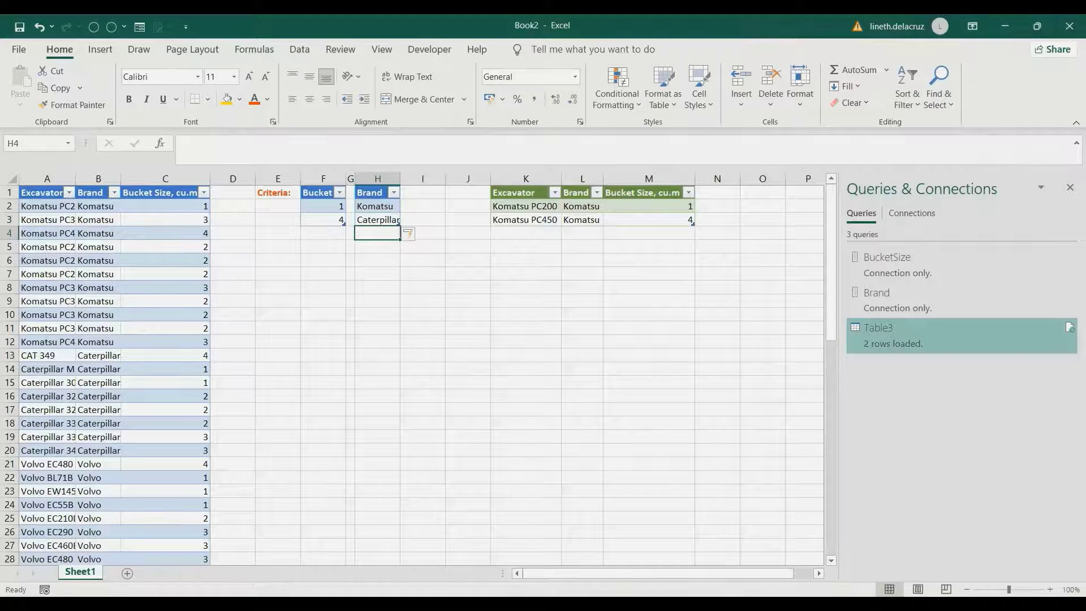
right_click(572, 219)
click(599, 306)
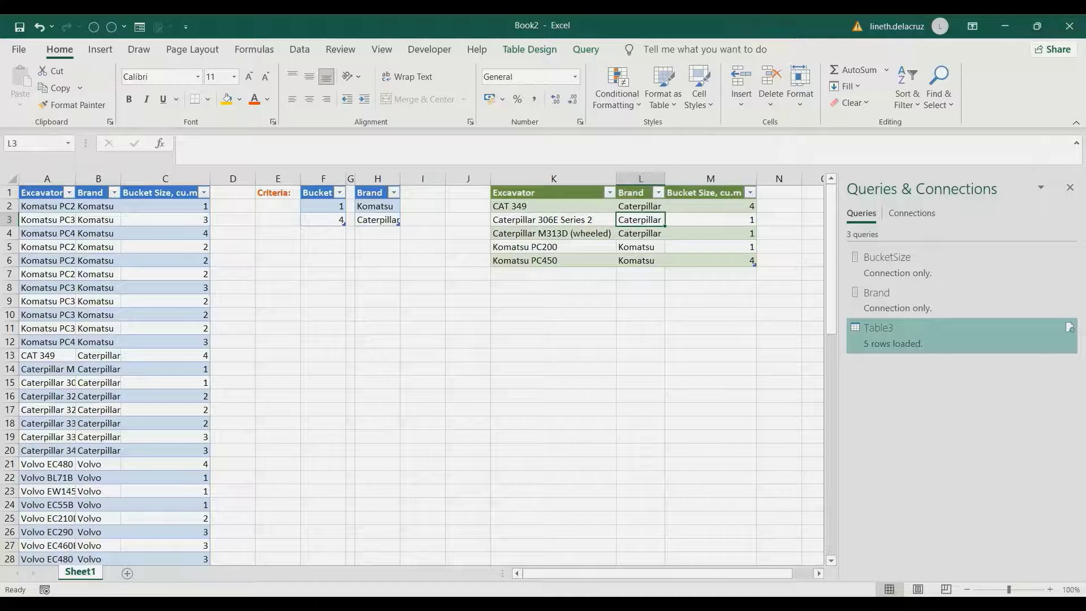
Replace Komatsu with Volvo in the Brand criteria table and refresh the loaded result table
click(377, 207)
text(Volvo)
key(Return)
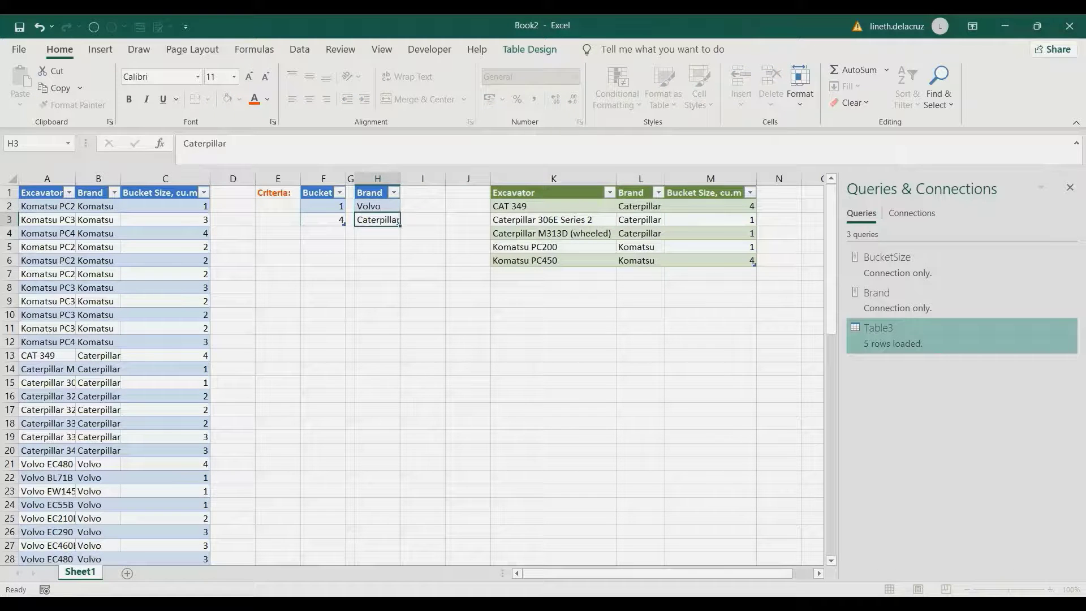
right_click(534, 219)
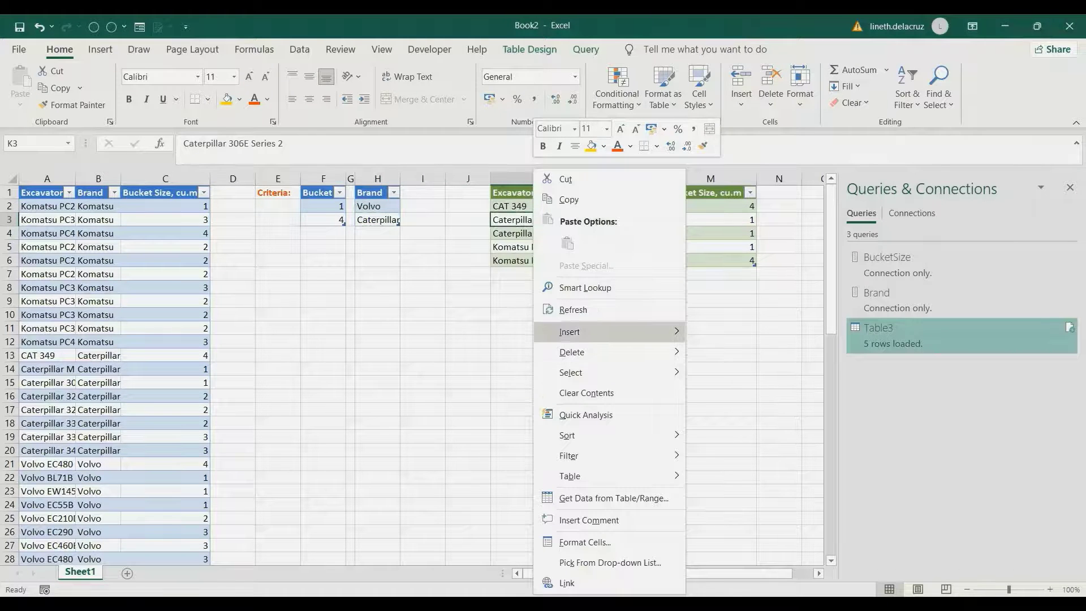
click(572, 310)
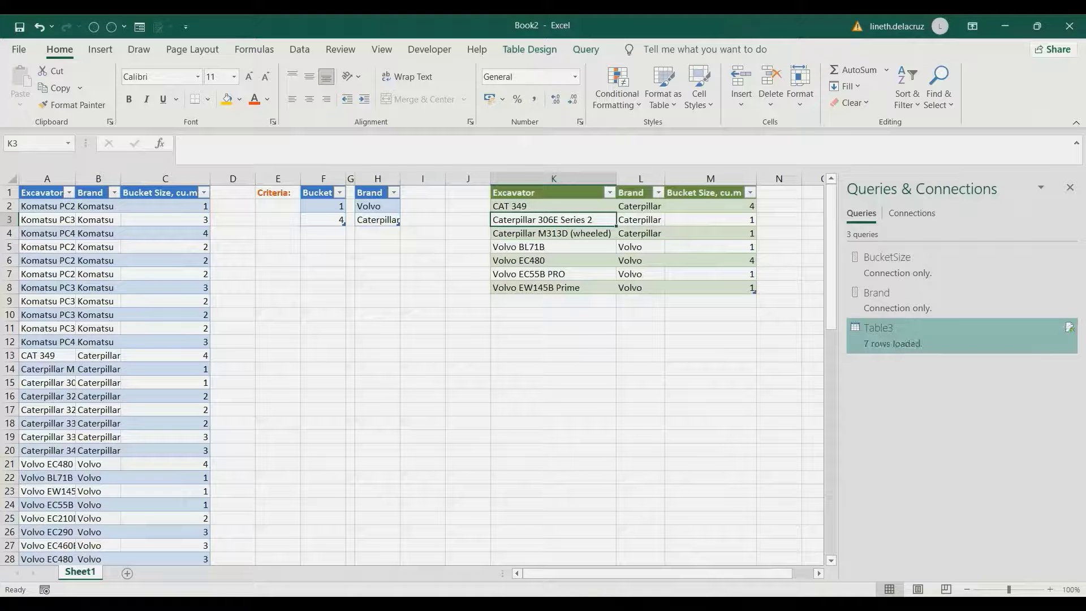
Shrink the Brand criteria table to its Volvo row, delete the leftover Caterpillar entry, and refresh the result table
drag(399, 224, 396, 208)
click(377, 220)
key(Delete)
right_click(588, 246)
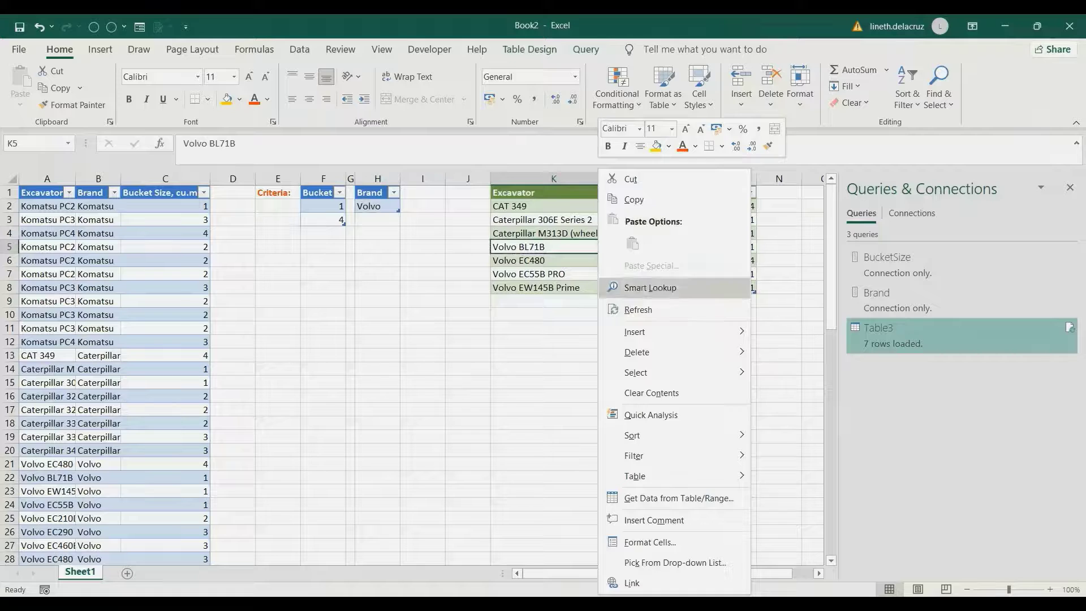
click(703, 308)
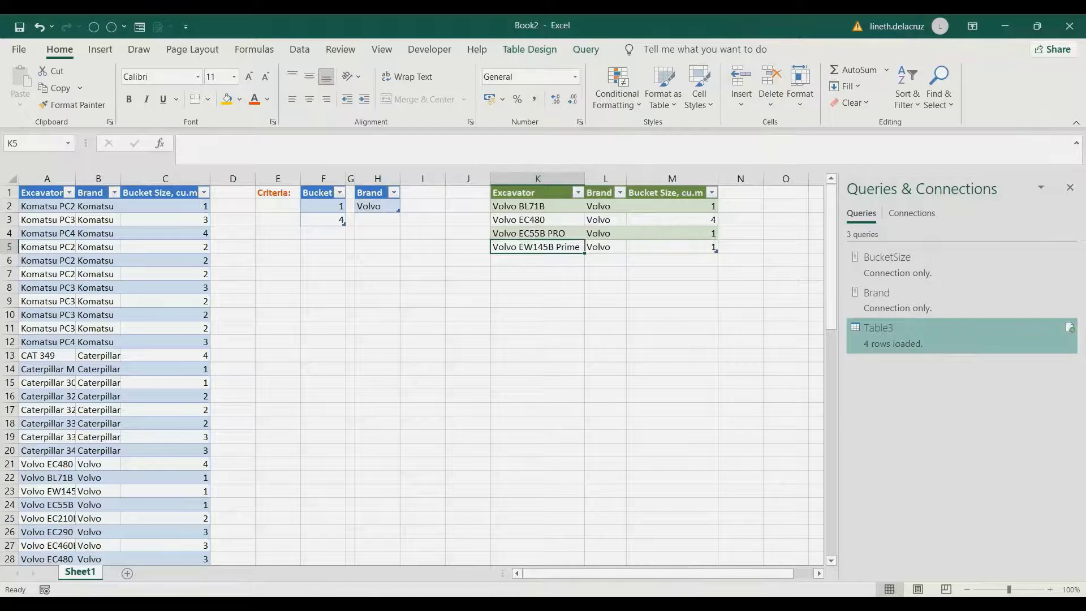